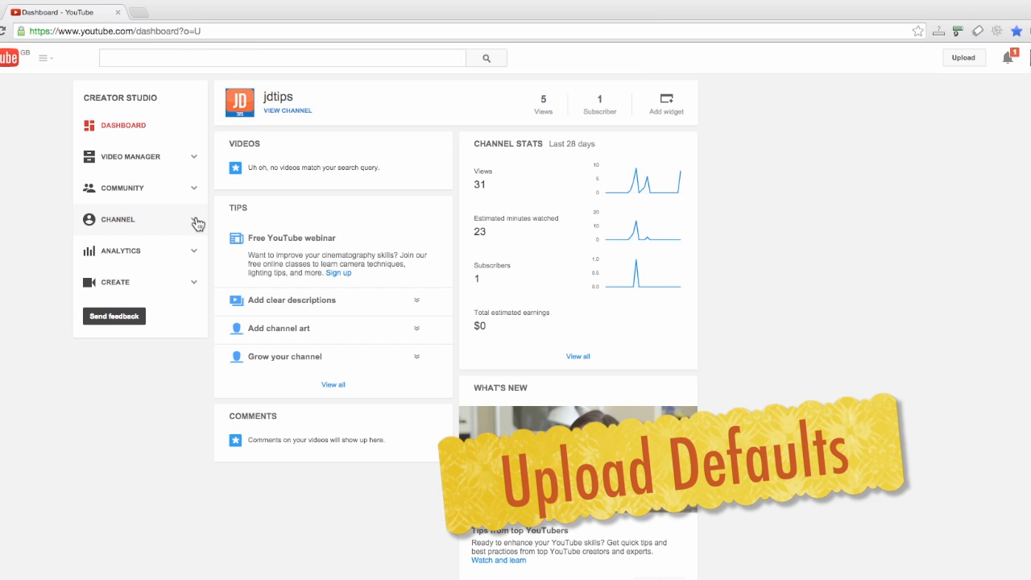
Open the channel's upload defaults and look over the available settings
click(128, 220)
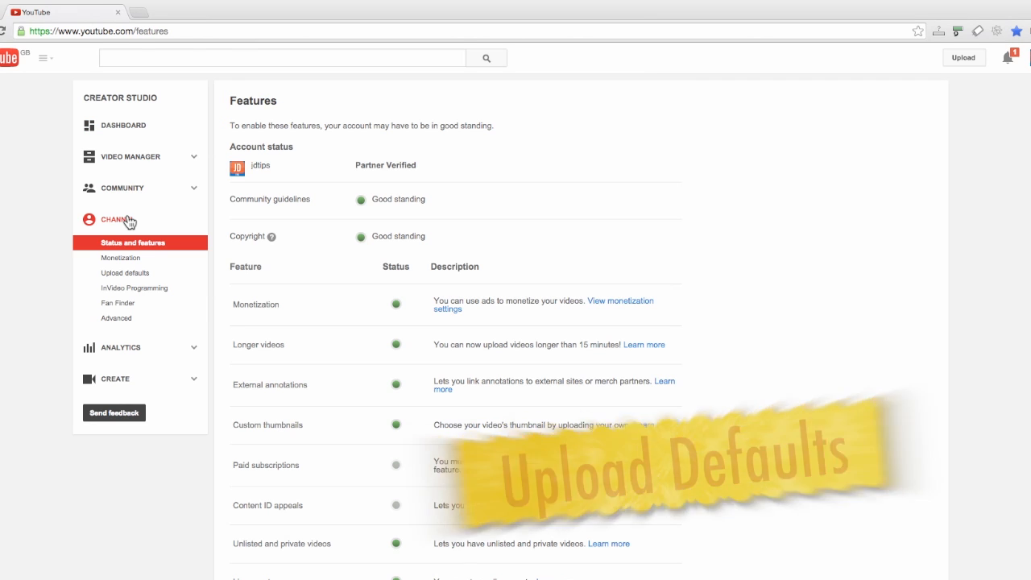
click(130, 274)
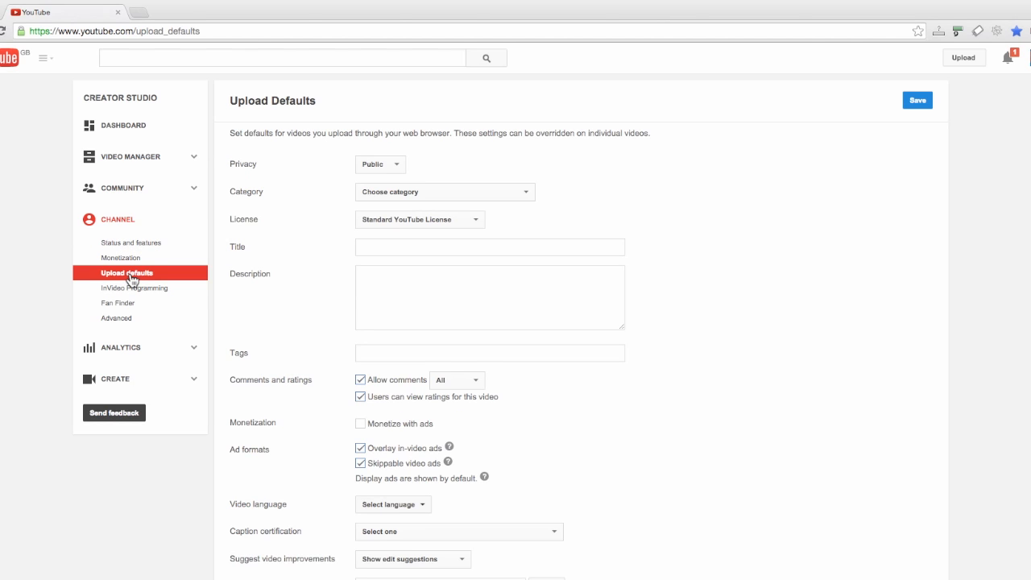
scroll(516, 274, down, 3)
scroll(515, 270, up, 3)
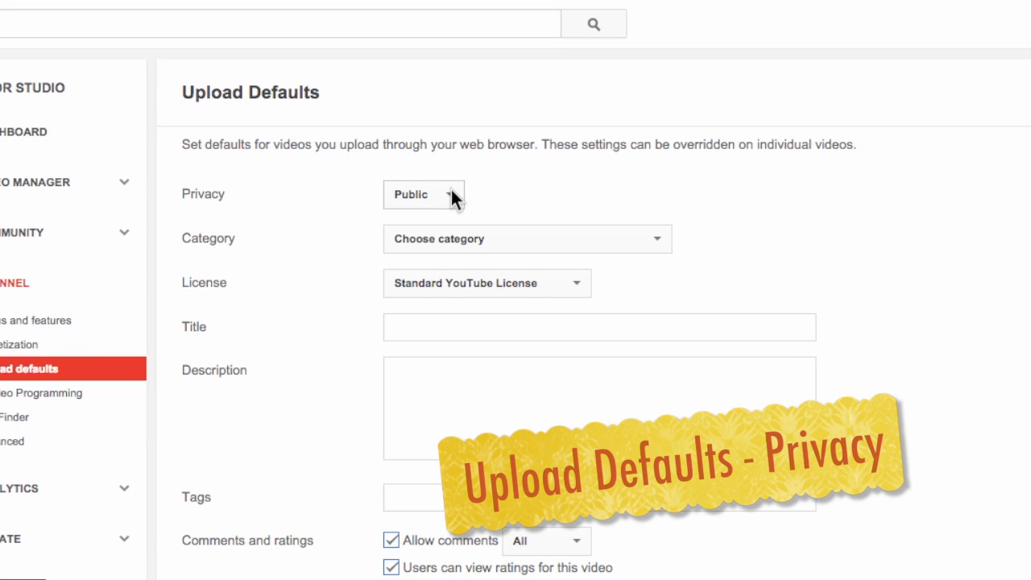
Set the default privacy to Private and the default category to Howto & Style
click(451, 194)
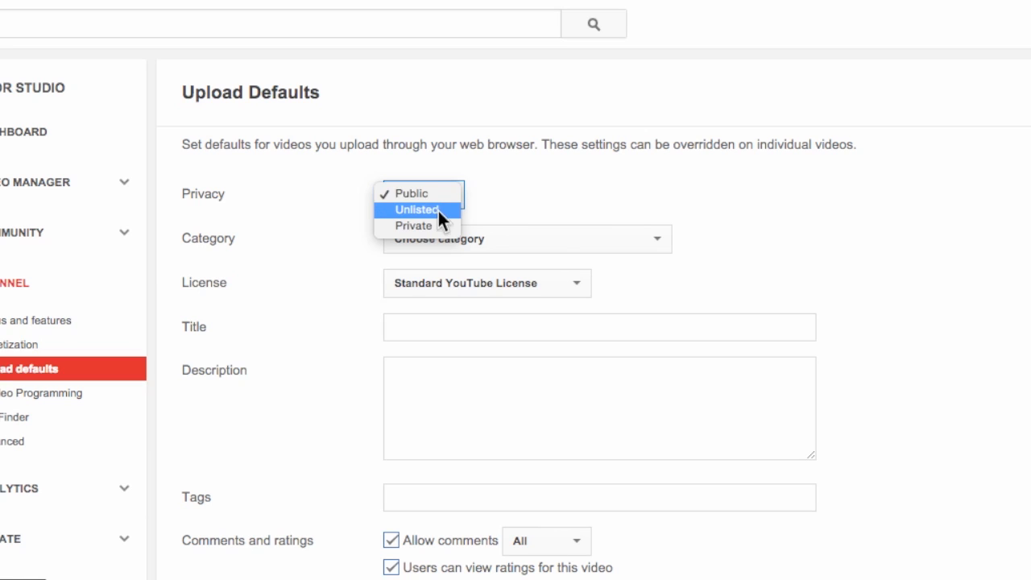
click(431, 222)
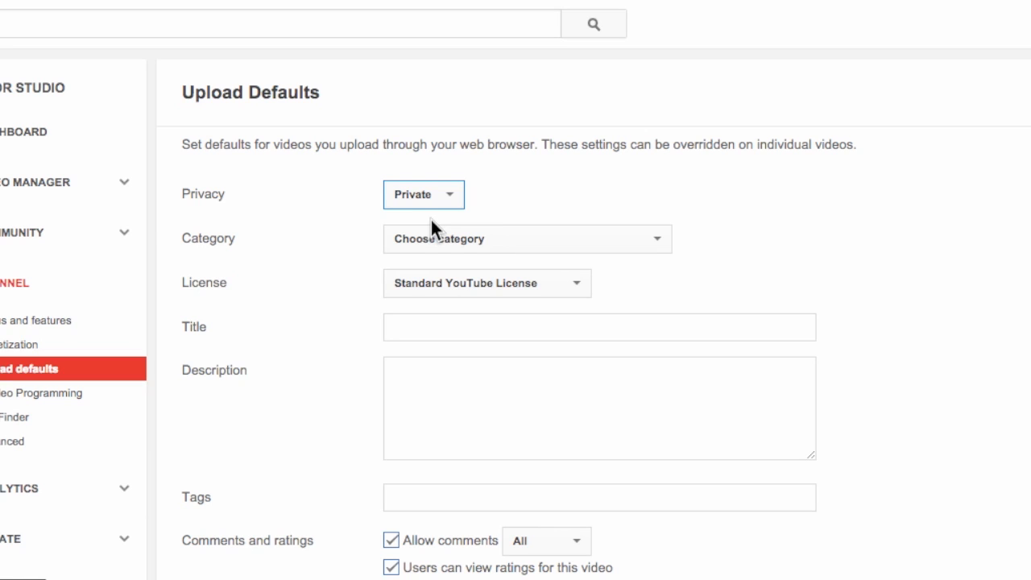
click(659, 240)
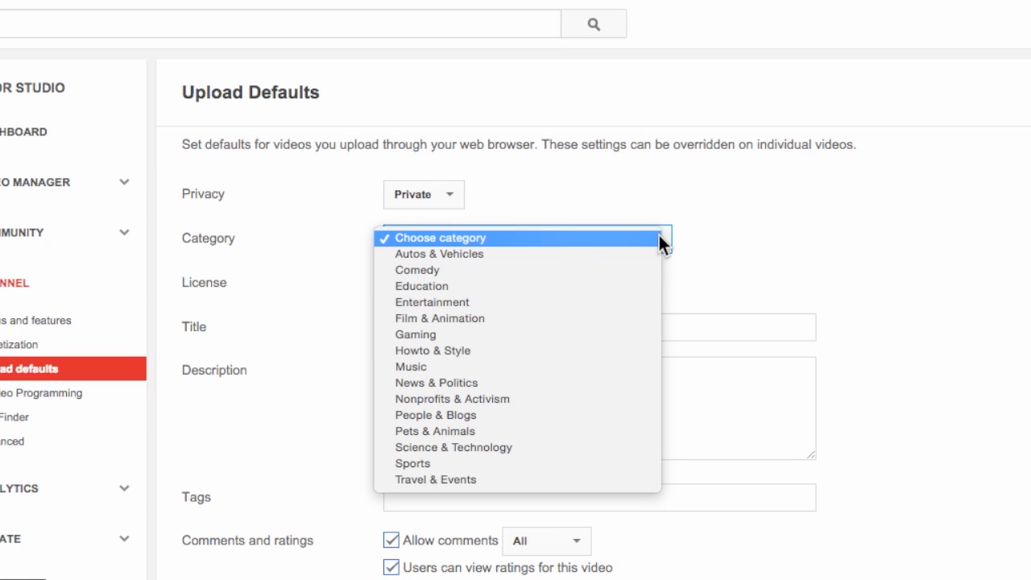
click(517, 353)
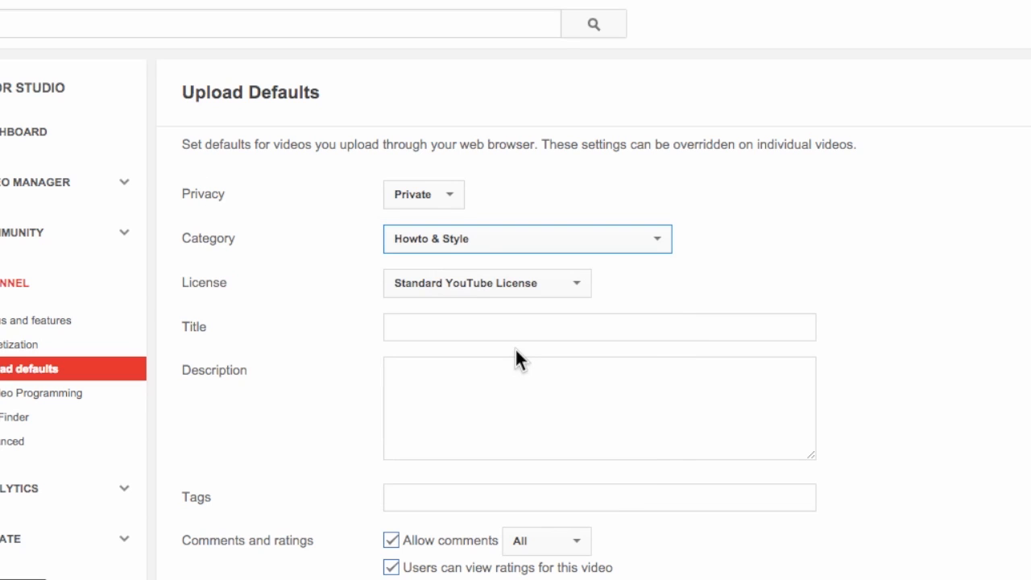
Check the license choices and the title, description and tags fields in the upload defaults
click(574, 285)
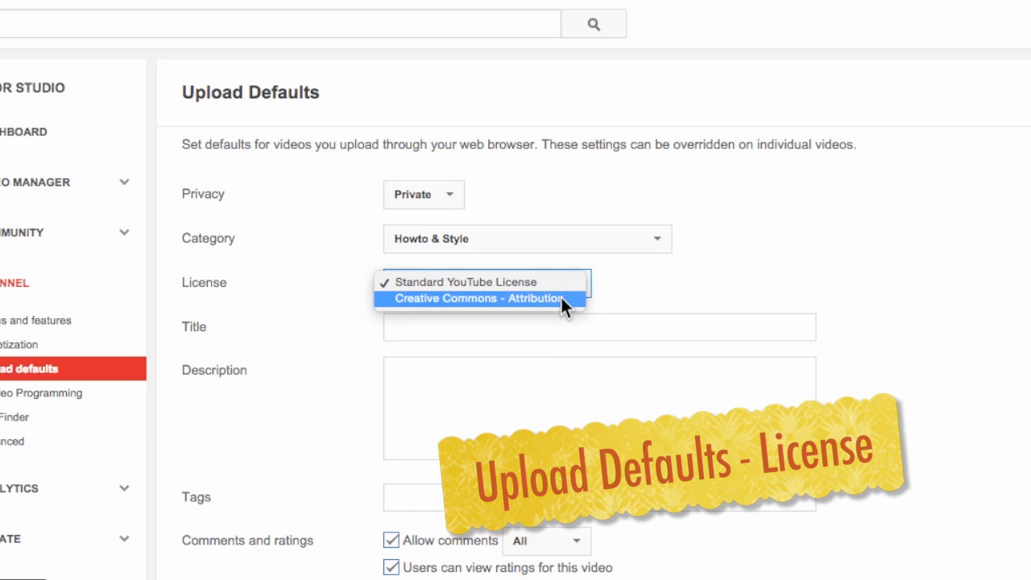
click(659, 295)
click(746, 324)
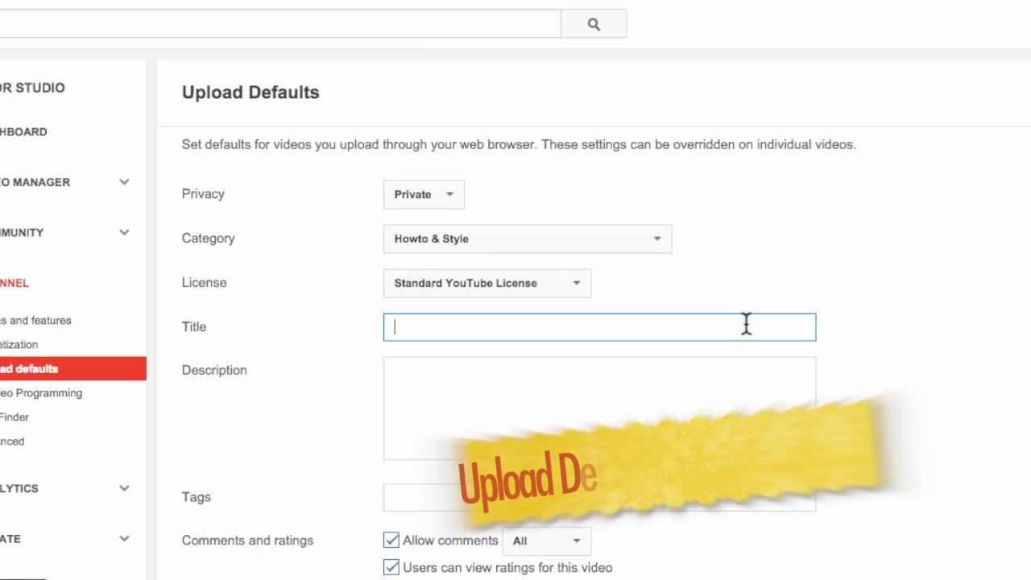
click(736, 389)
click(722, 504)
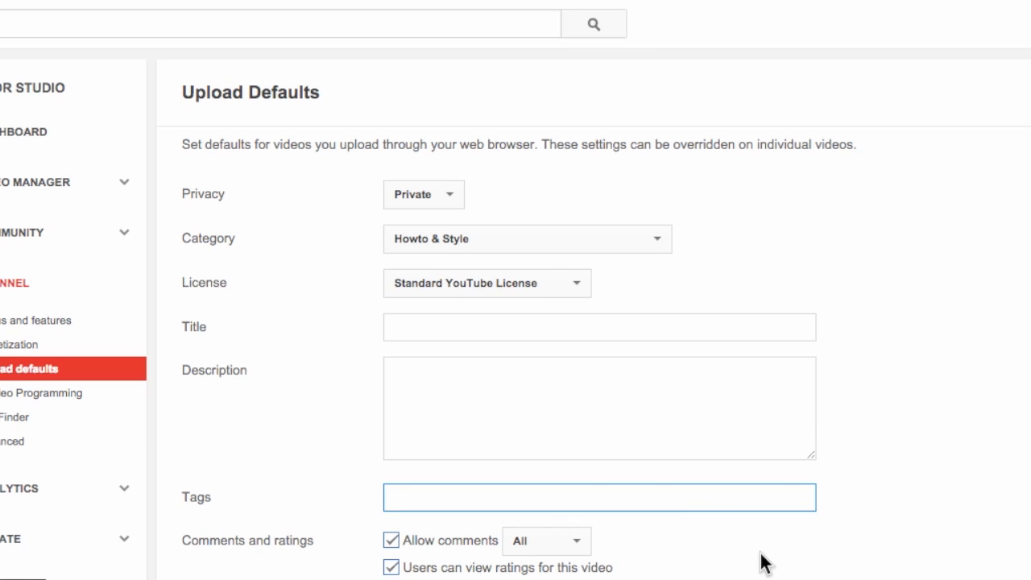
Review the remaining upload defaults, including comments, ad formats, the video language choices and the edit suggestion options
scroll(764, 563, down, 2)
scroll(709, 564, down, 2)
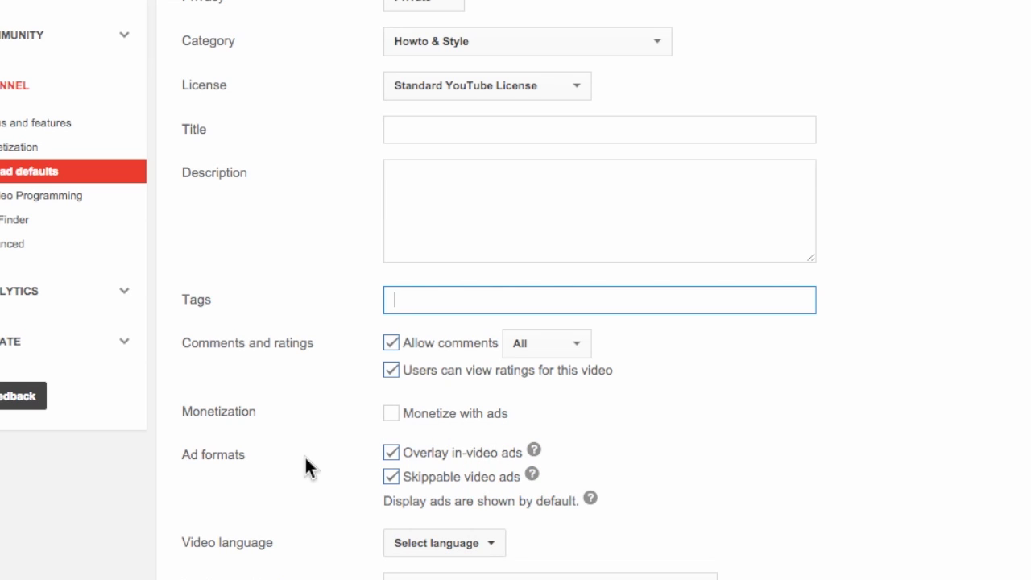
scroll(306, 453, down, 1)
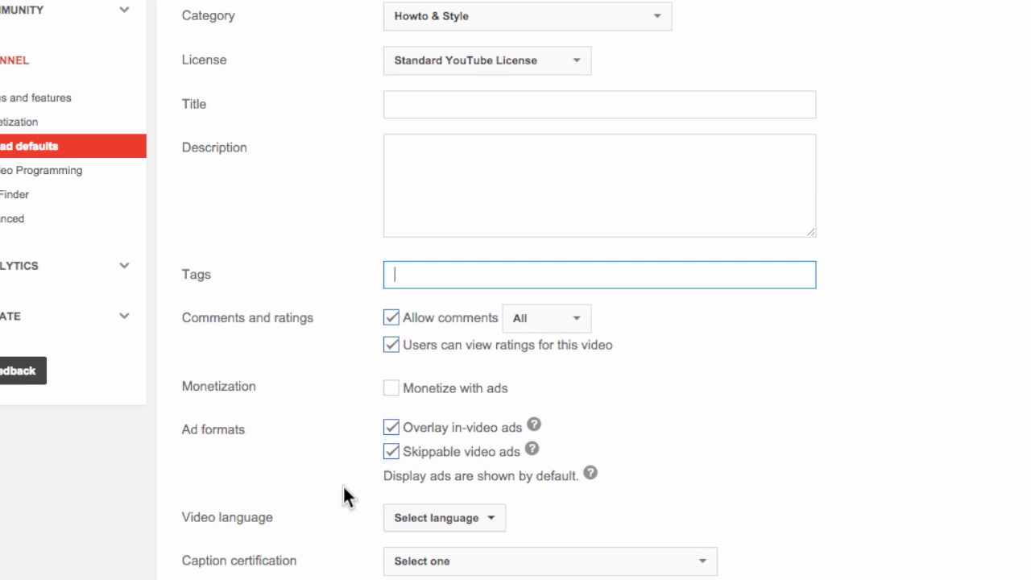
scroll(314, 538, down, 2)
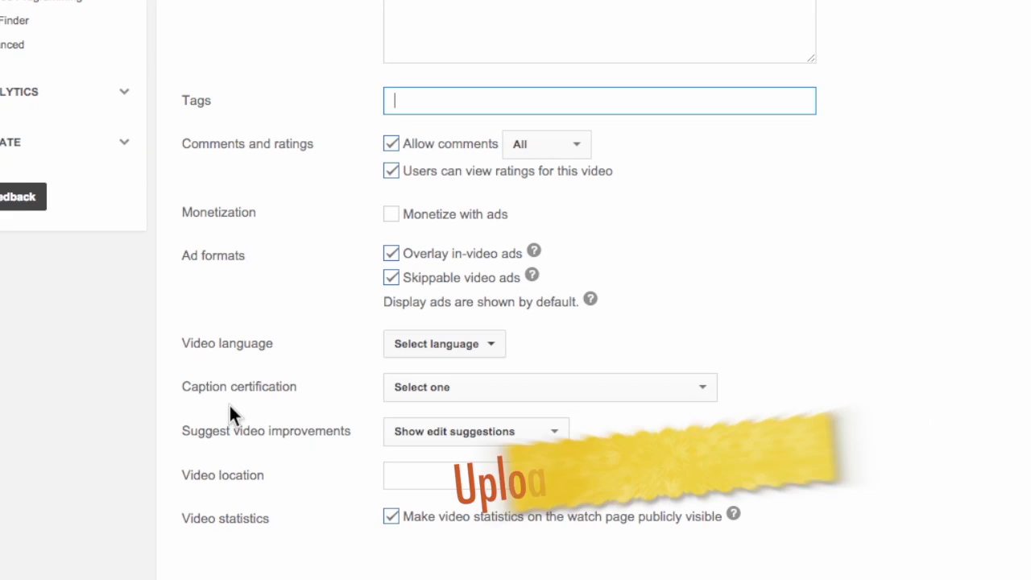
click(494, 347)
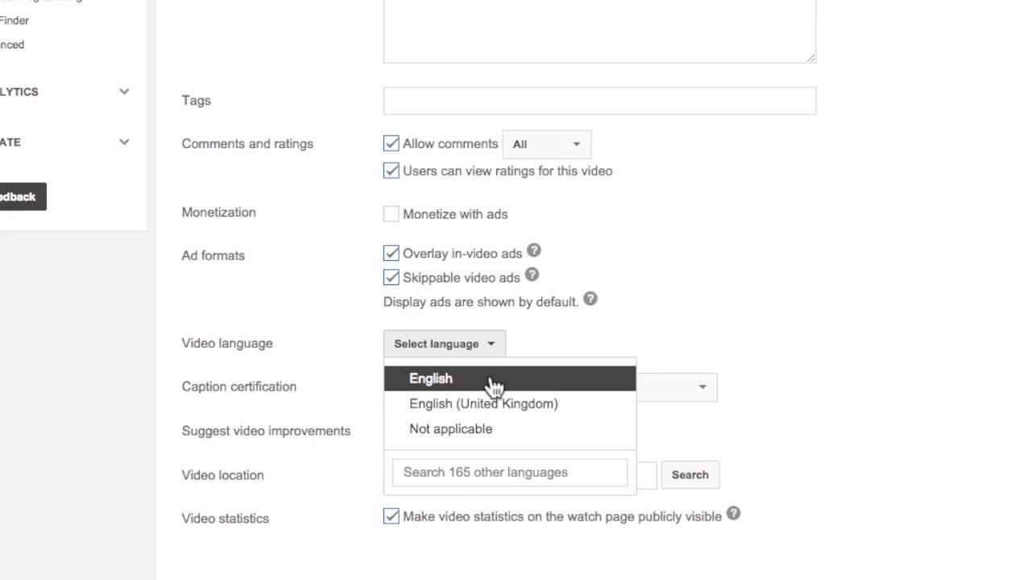
click(687, 347)
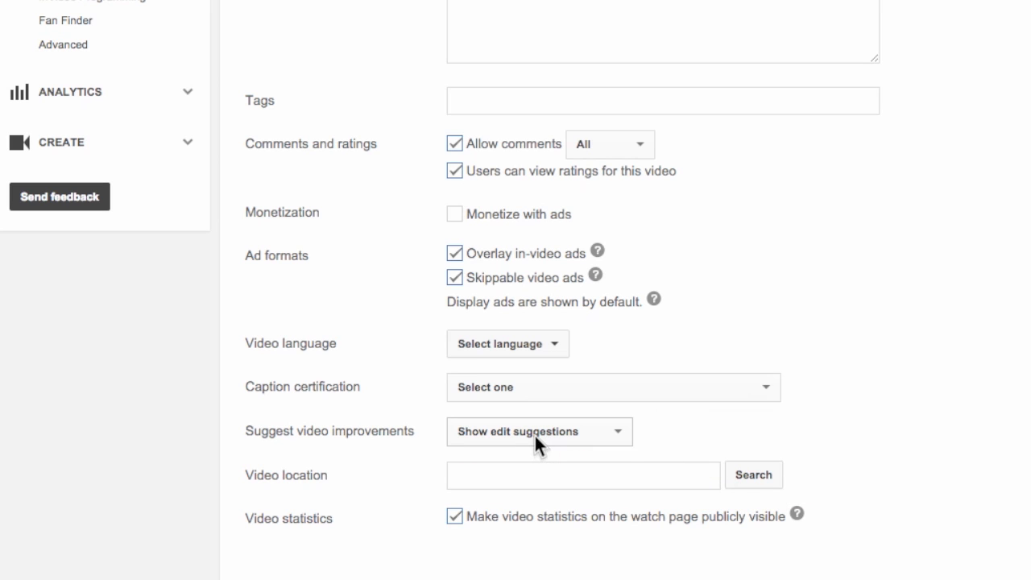
click(618, 430)
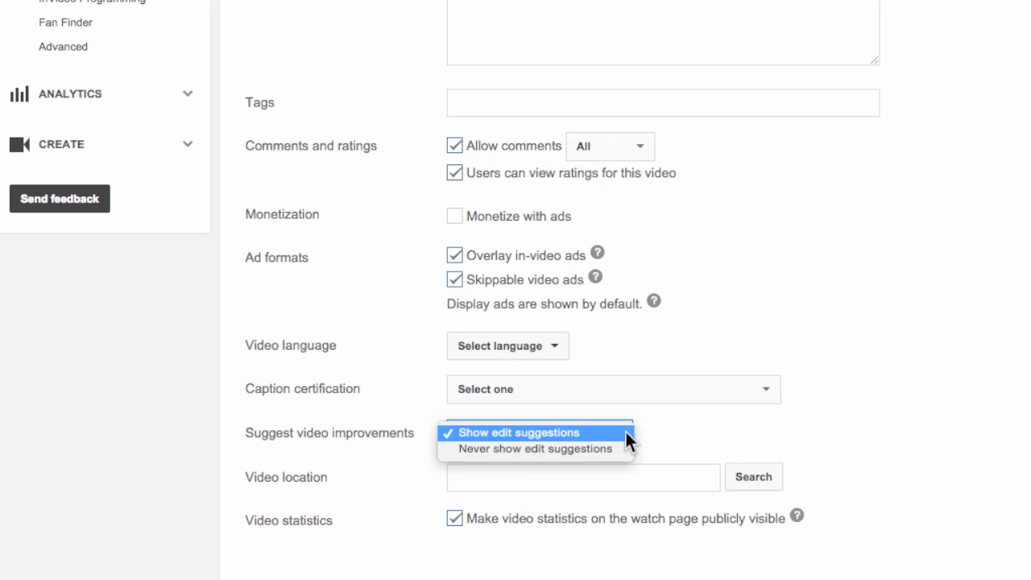
click(728, 447)
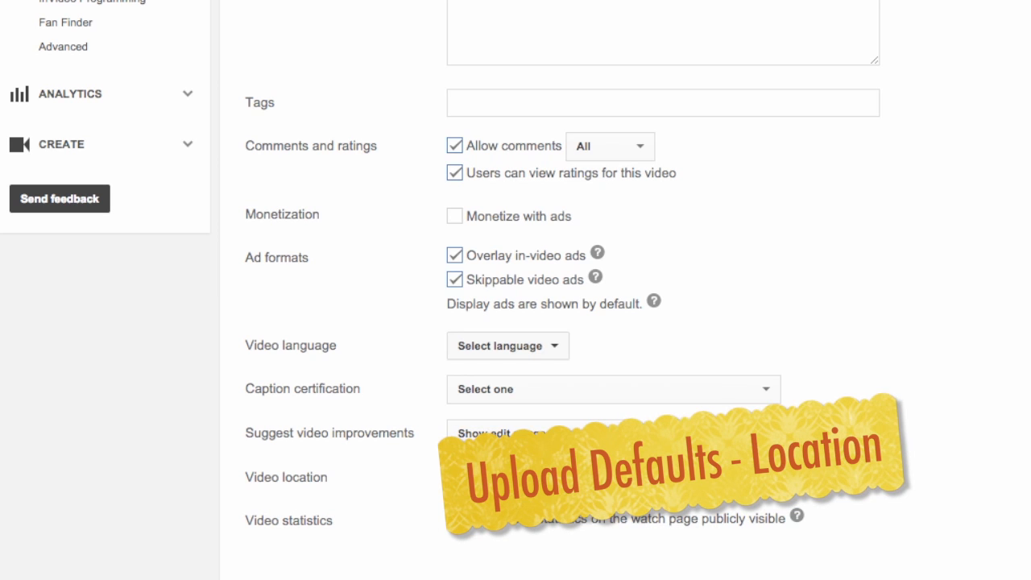
Set the default video location to London and save the upload defaults
click(845, 477)
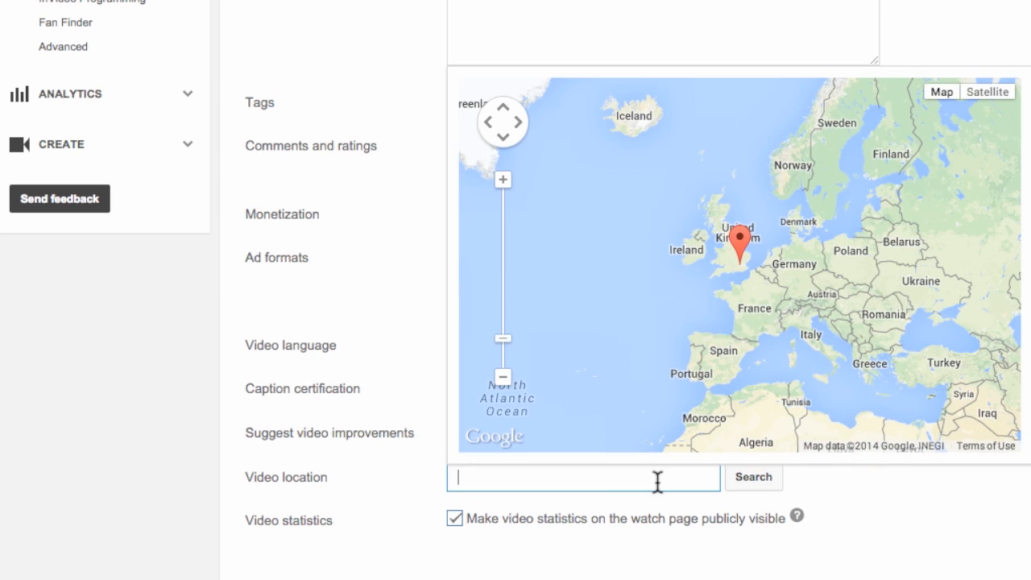
text(London)
key(Return)
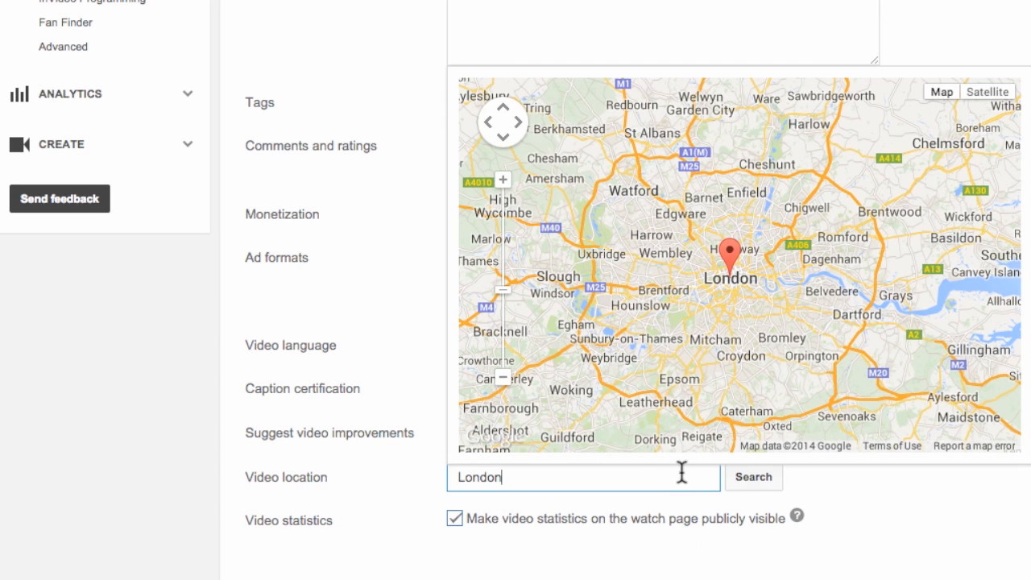
scroll(648, 474, up, 1)
click(652, 572)
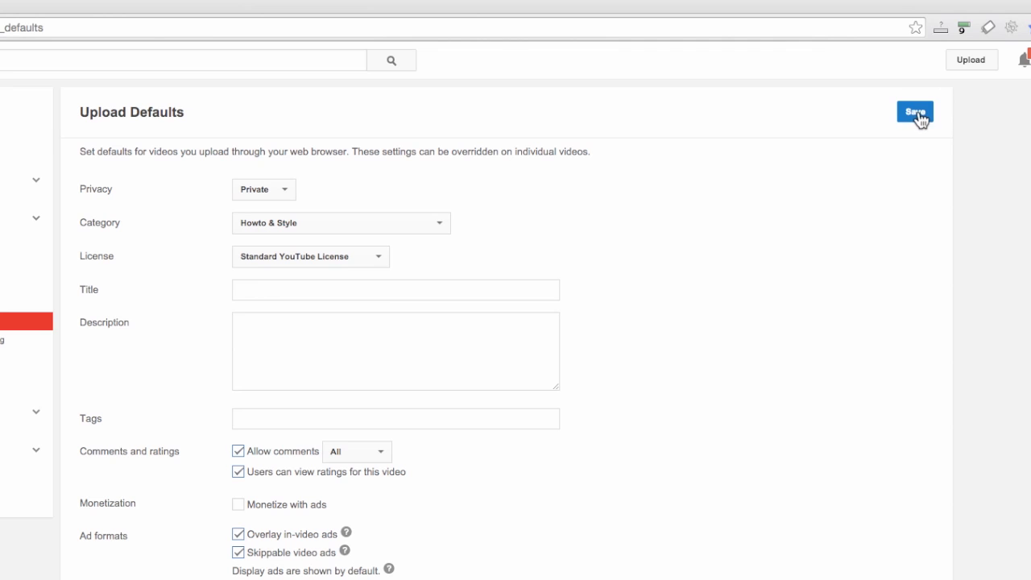
click(919, 118)
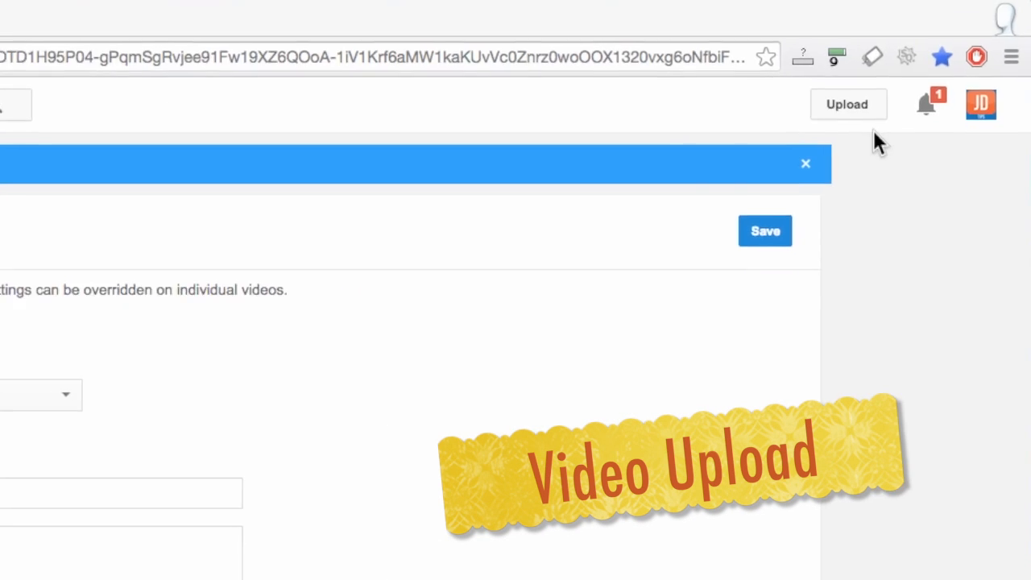
Upload the file JDTips Test Video 1.mov from the TEST VIDEO folder as a new video
click(850, 110)
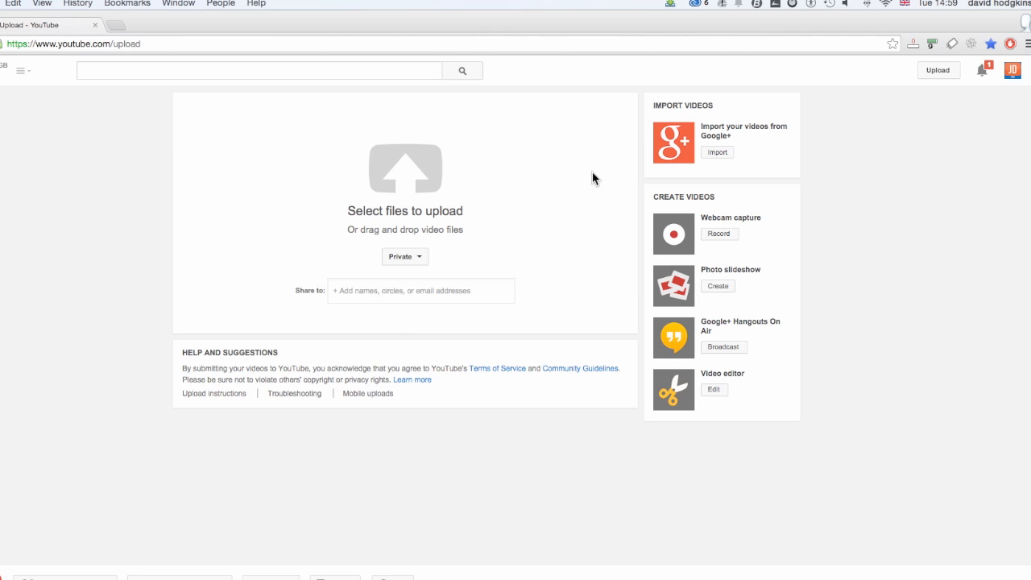
click(410, 176)
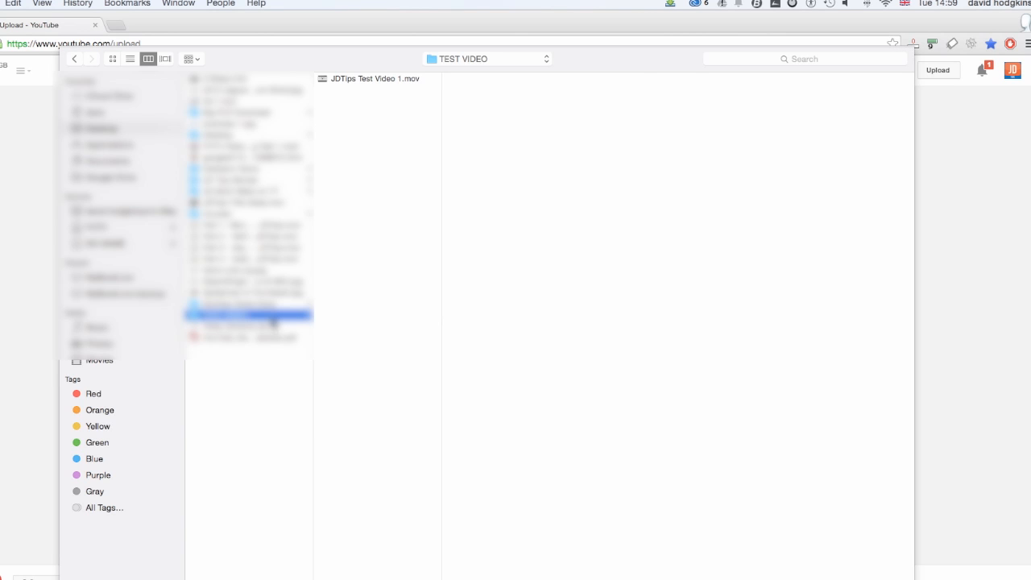
double_click(374, 78)
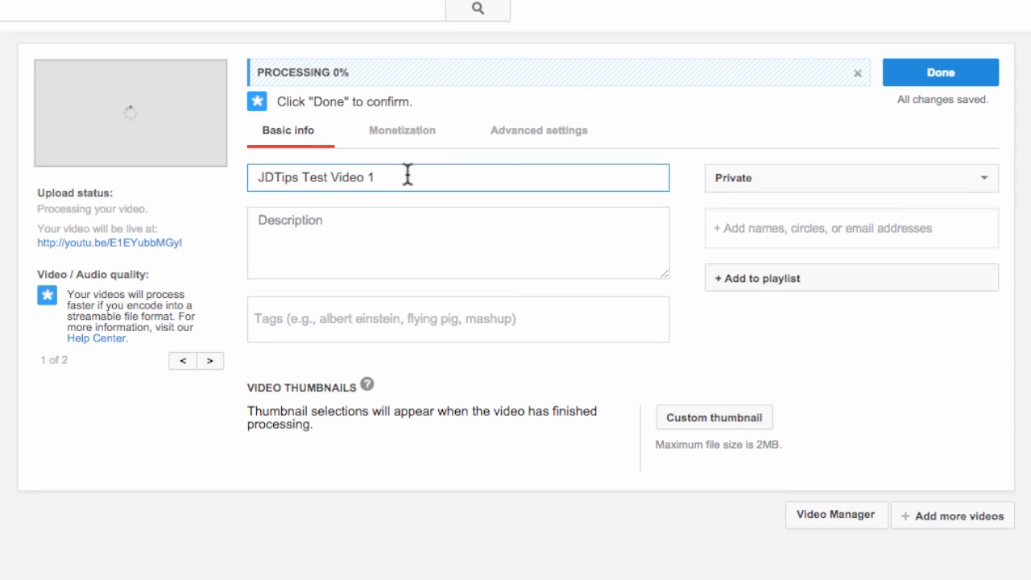
Replace the video title with "The Phantom 2 RC Quadcopter Drone from DJI – Full Review with Phantom 2 Quadcopter Footage"
drag(407, 174, 255, 174)
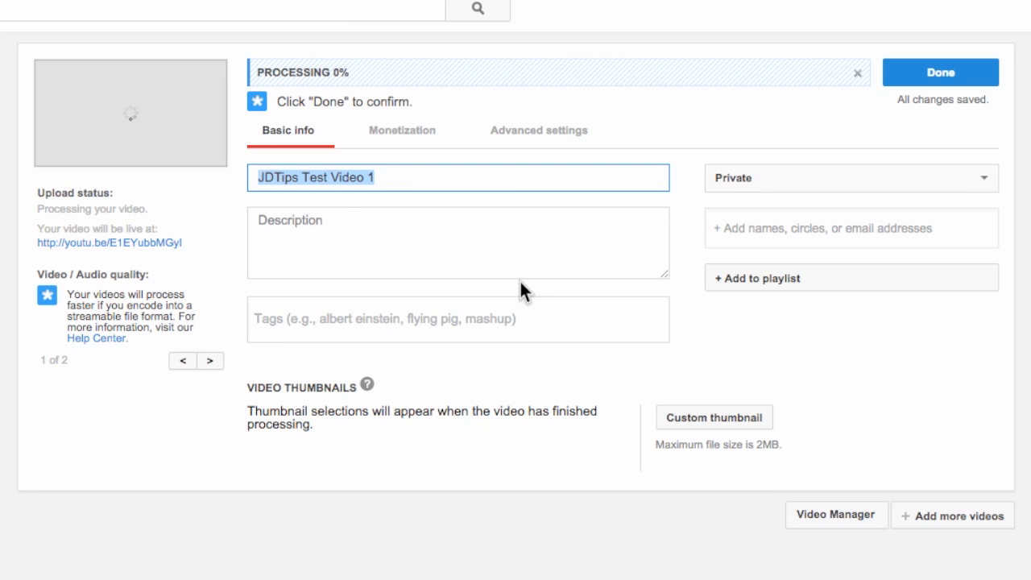
key(BackSpace)
key(ctrl+v)
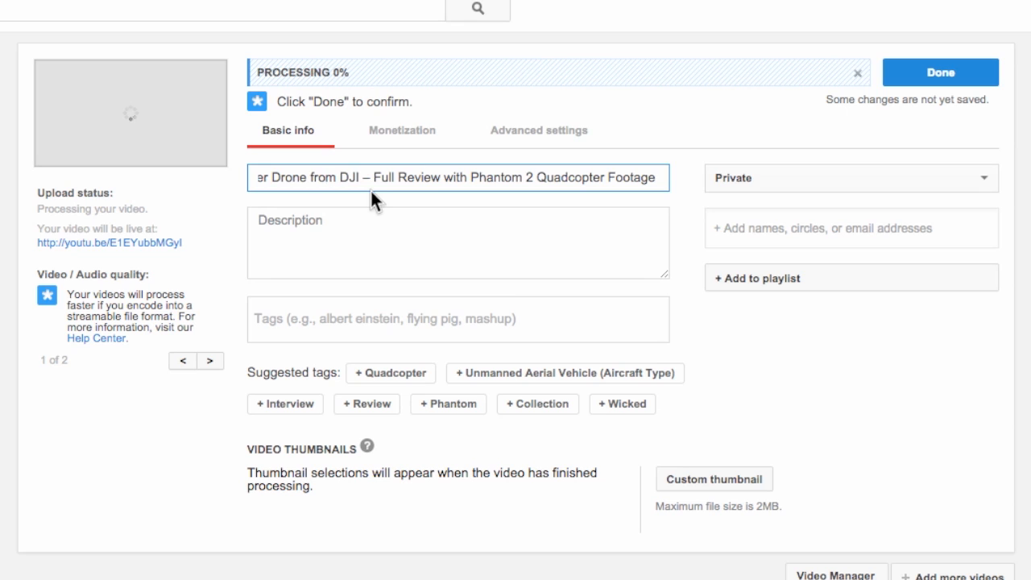
Read through the full video title from beginning to end
key(Left)
key(Left)
key(Left)
key(Left)
key(Left)
key(Left)
key(Left)
key(Left)
key(Left)
key(Left)
key(Left)
key(Left)
key(Left)
key(Left)
key(Left)
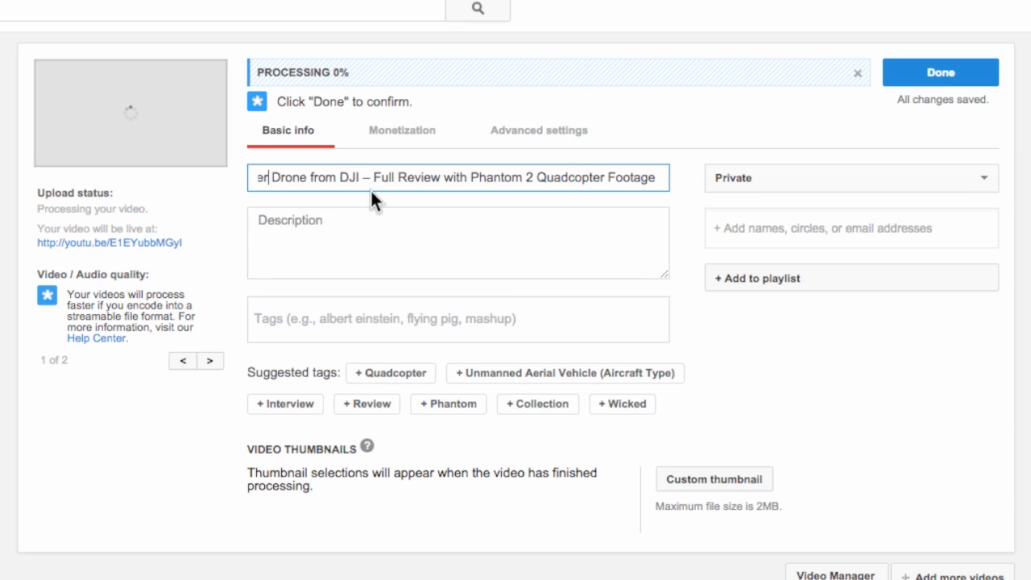
key(Left)
key(Left)
key(Left)
key(Left)
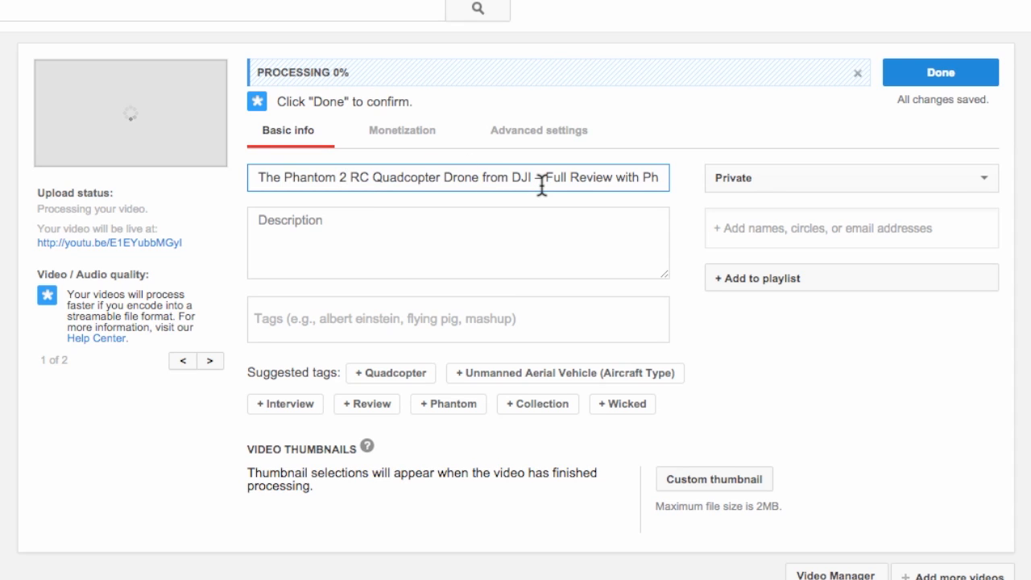
key(Right)
key(Right)
key(Right)
key(Right)
key(Right)
key(Right)
key(Right)
key(Right)
key(Right)
key(Right)
key(Right)
key(Right)
key(Right)
key(Right)
key(Right)
key(Right)
key(Right)
key(Right)
key(Right)
key(Right)
key(Right)
key(Right)
key(Right)
key(Right)
key(Right)
key(Right)
key(Right)
key(Right)
key(Right)
key(Right)
key(Right)
key(Right)
key(Right)
key(Right)
key(Right)
key(Right)
key(Right)
key(Right)
key(Right)
key(Right)
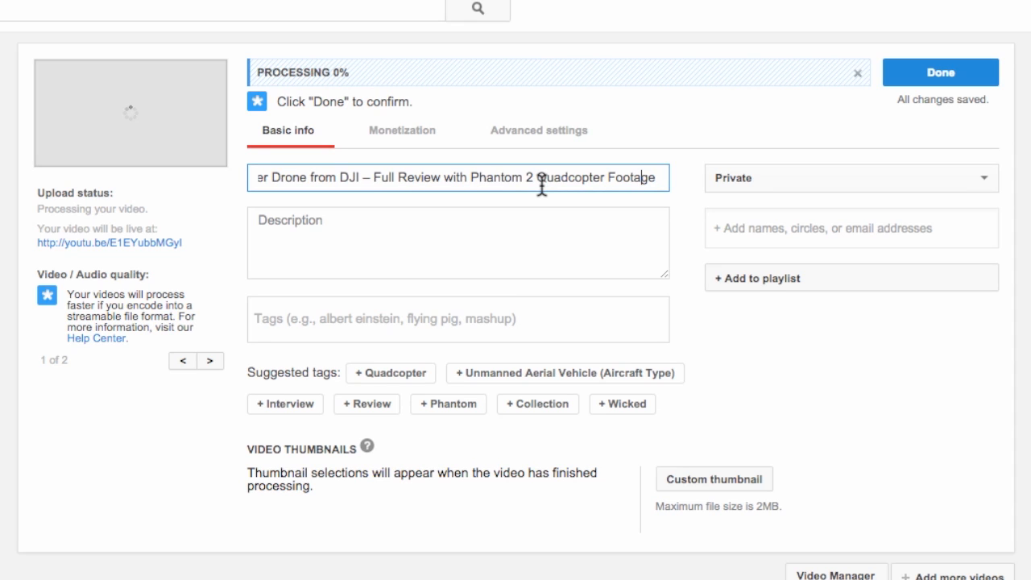
key(Left)
key(Left)
key(Left)
key(Left)
key(Left)
key(Left)
key(Left)
key(Left)
key(Left)
key(Left)
key(Left)
key(Left)
key(Left)
Highlight the keywords "Phantom 2 RC Quadcopter", "Phantom 2 Quadcopter" and "Drone" in the video title to examine them
scroll(542, 186, left, 5)
drag(286, 175, 440, 180)
click(607, 177)
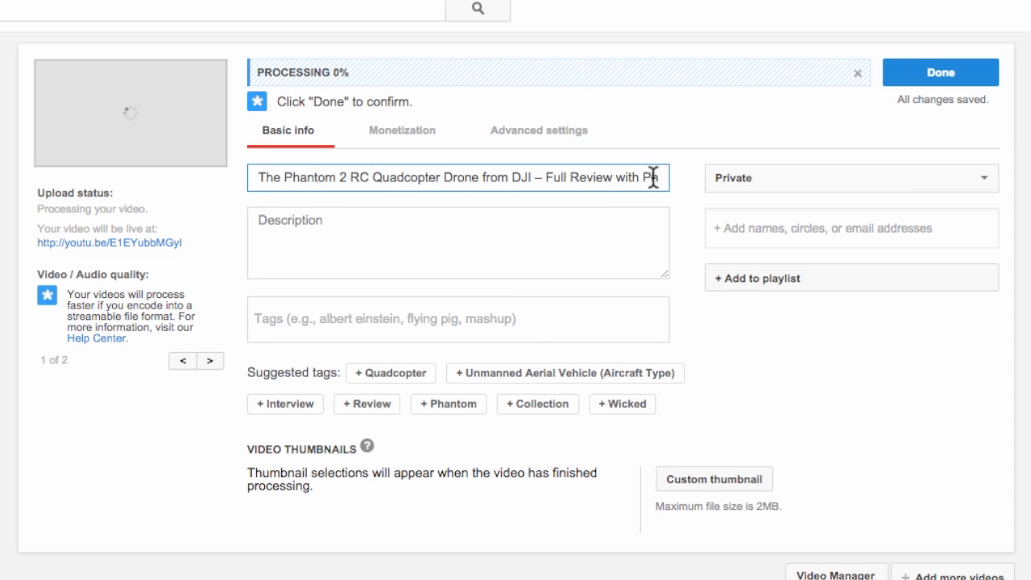
drag(643, 177, 604, 193)
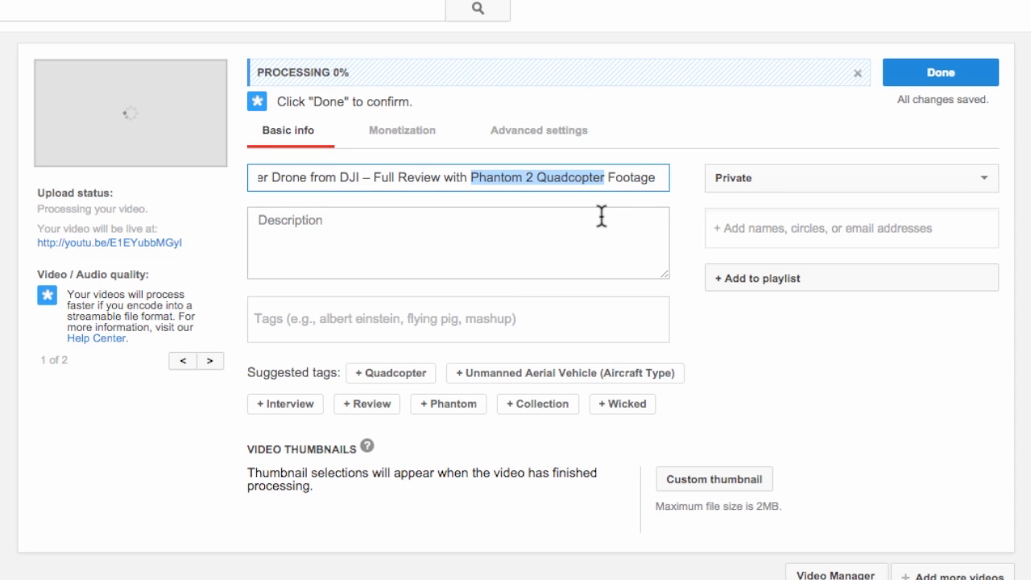
click(384, 178)
scroll(421, 182, left, 3)
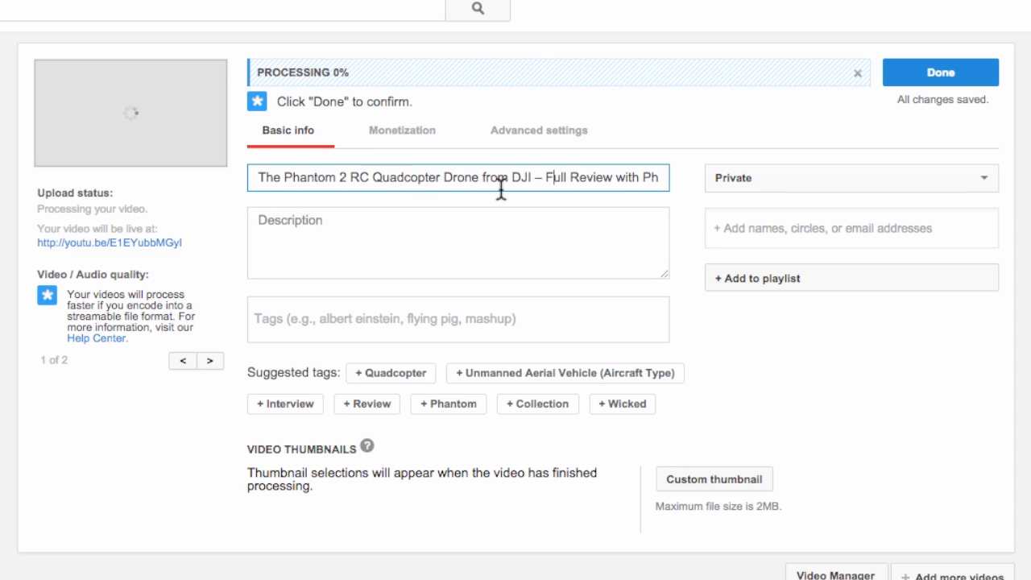
drag(444, 178, 477, 178)
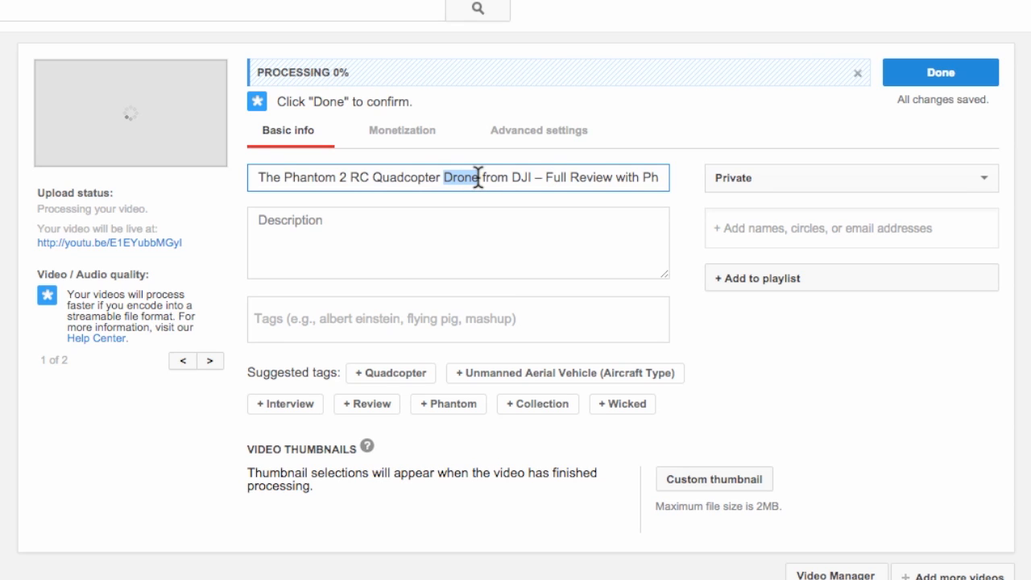
click(412, 179)
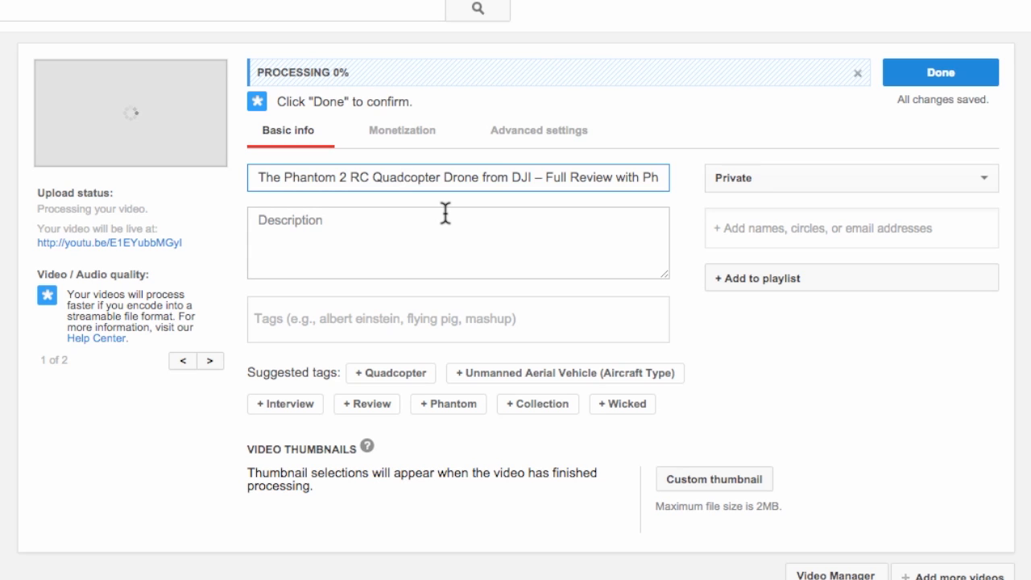
Paste the prepared Phantom 2 Quadcopter review text into the video description and enlarge the description box to show all of it
click(446, 212)
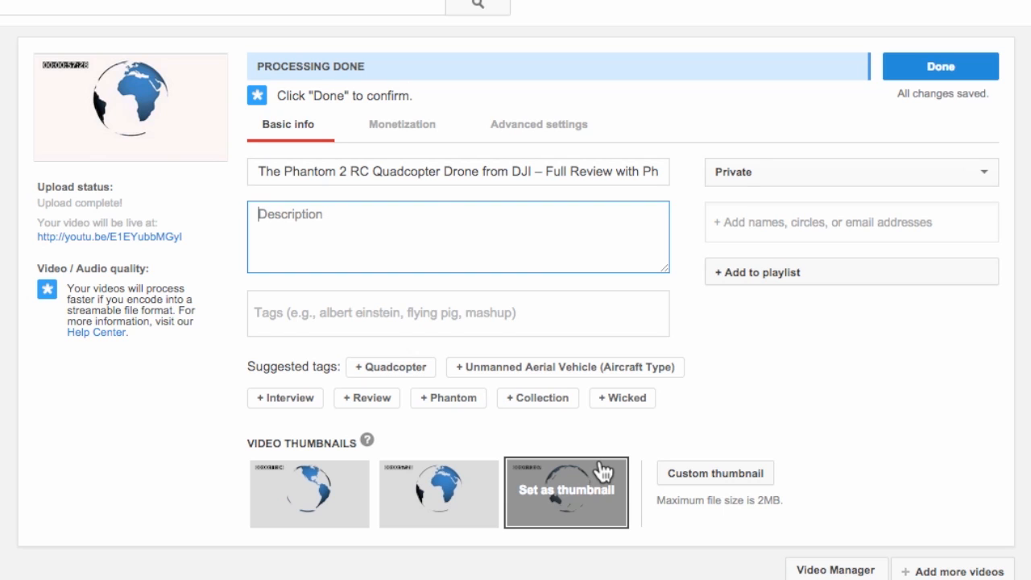
key(super+v)
scroll(522, 259, up, 10)
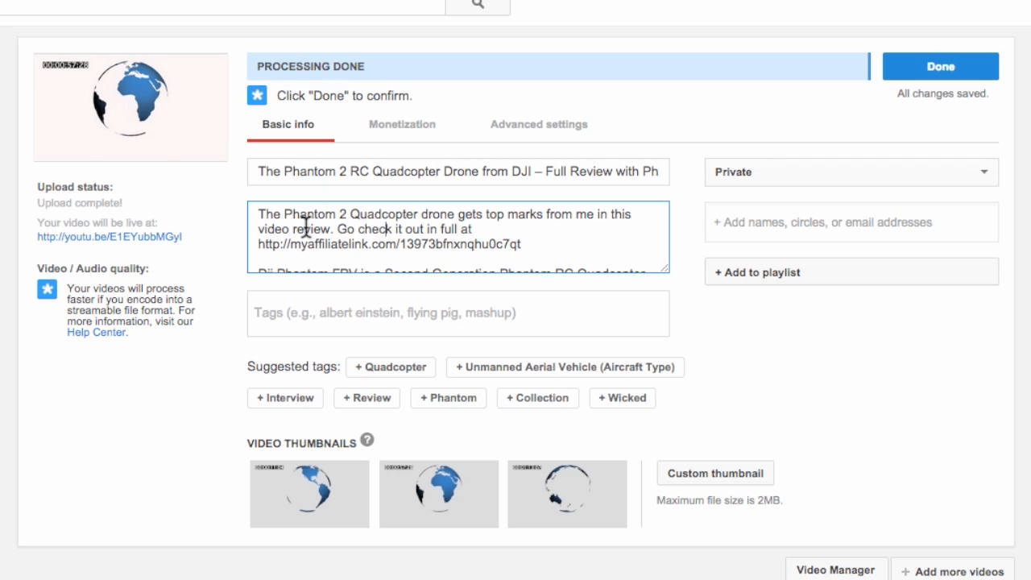
drag(666, 267, 683, 576)
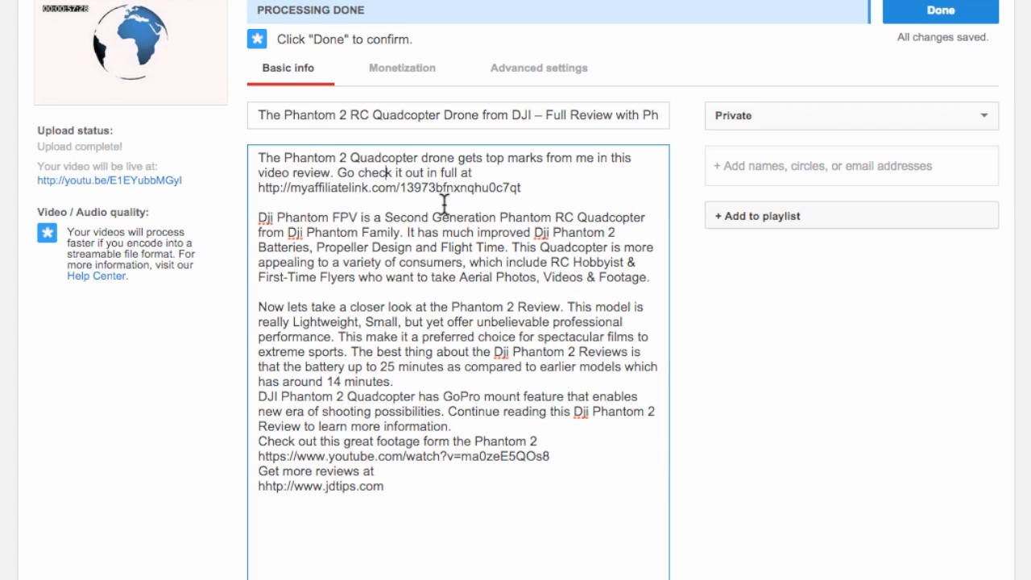
drag(260, 184, 528, 187)
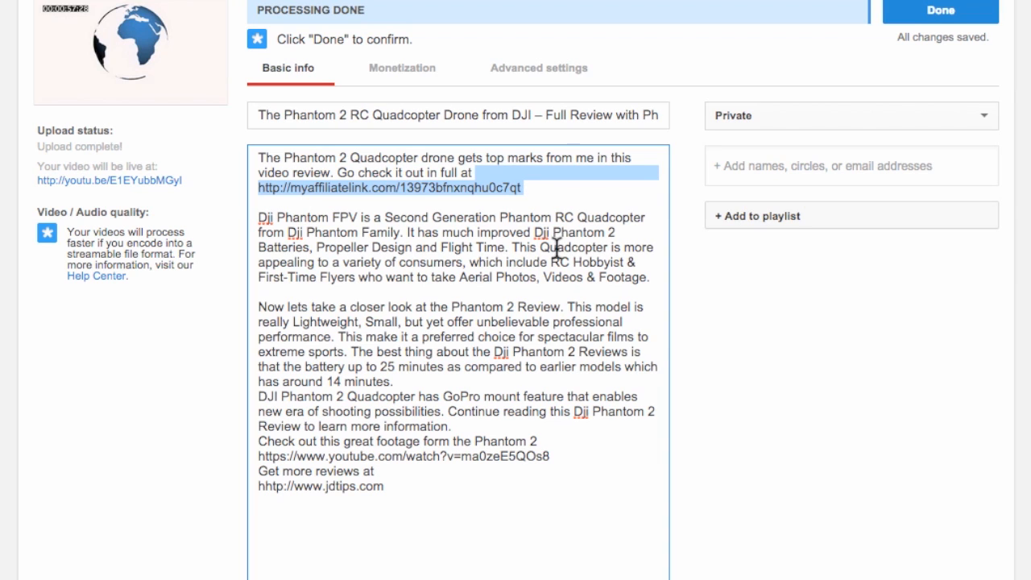
click(407, 411)
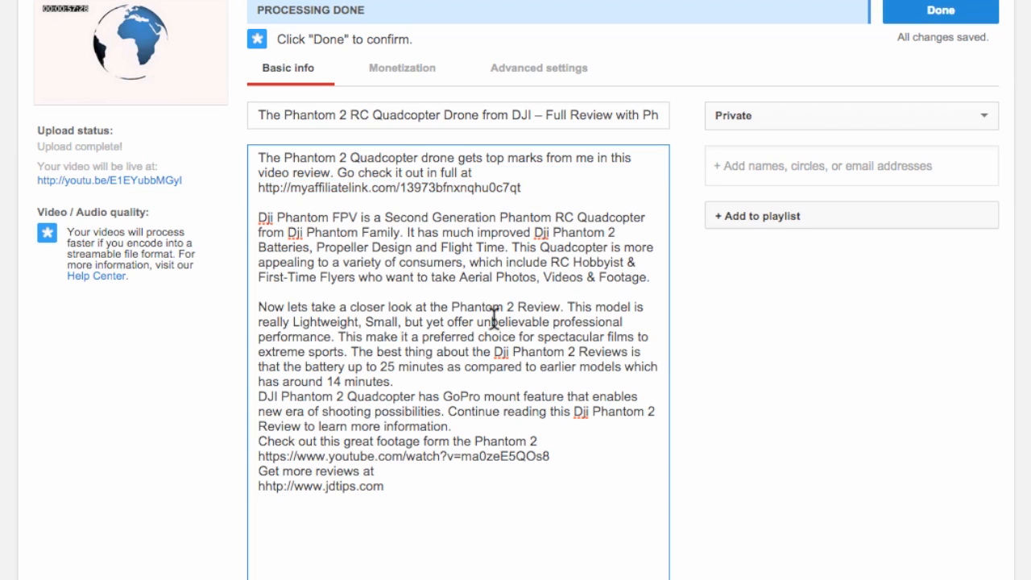
Insert blank lines in the description before the GoPro mount paragraph, the "Check out this great footage" line and the "Get more reviews at" line
click(419, 383)
key(Return)
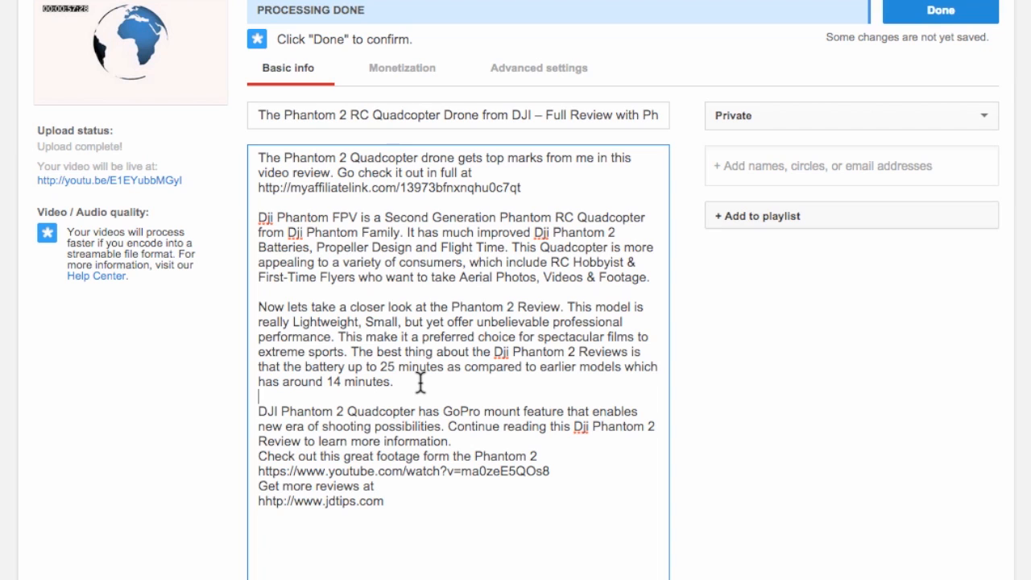
click(481, 443)
key(Return)
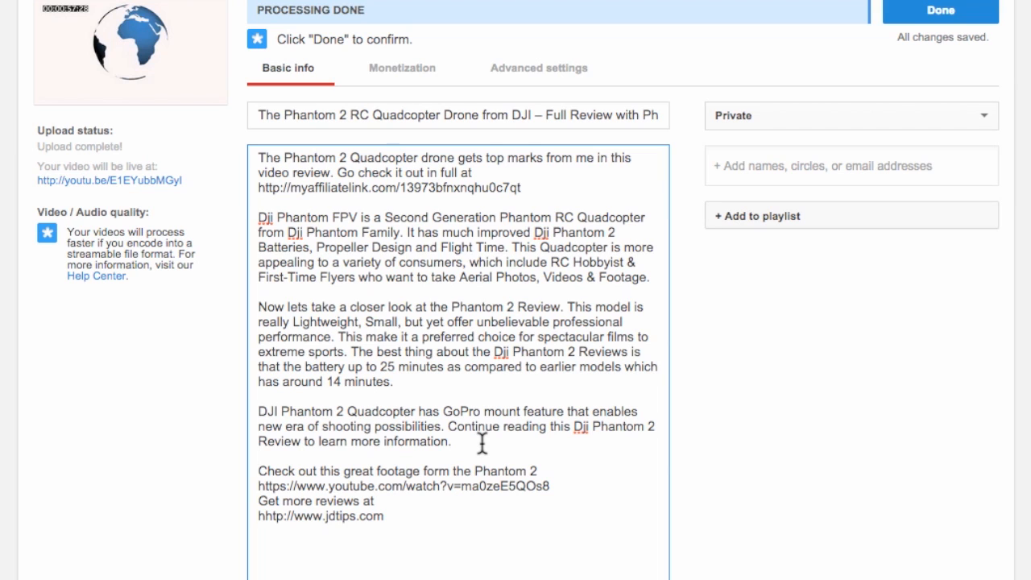
key(Return)
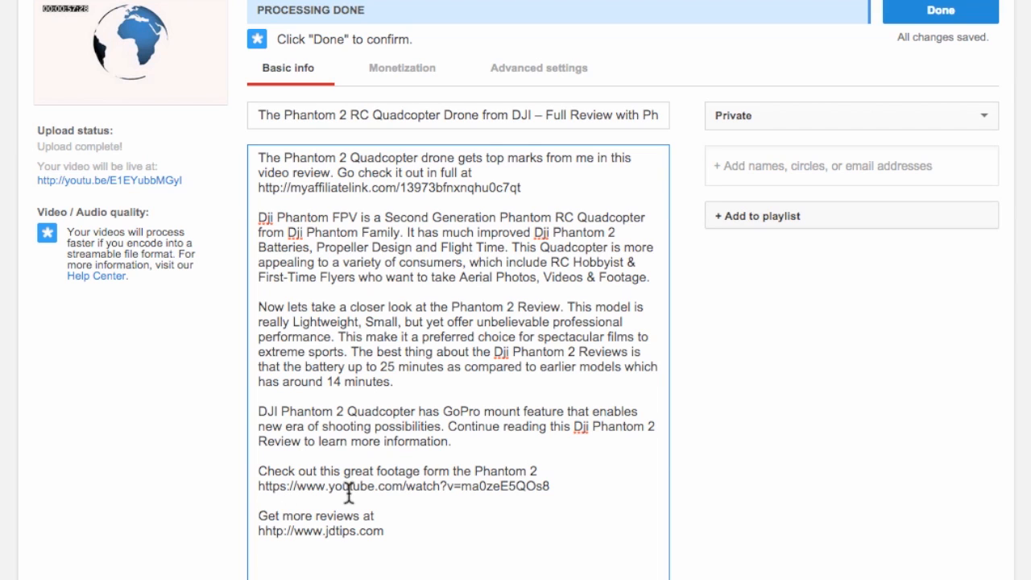
drag(265, 486, 549, 485)
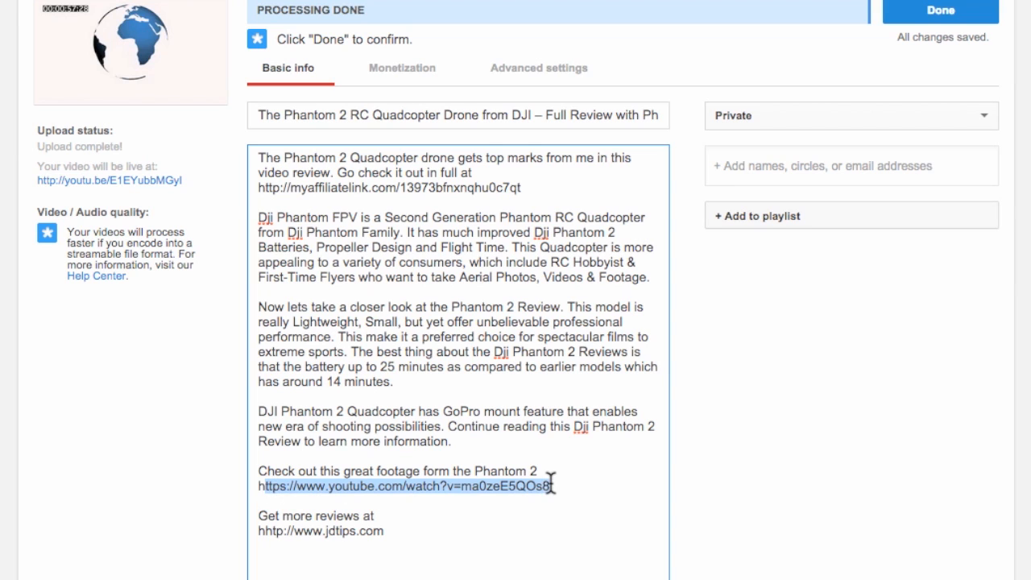
click(555, 489)
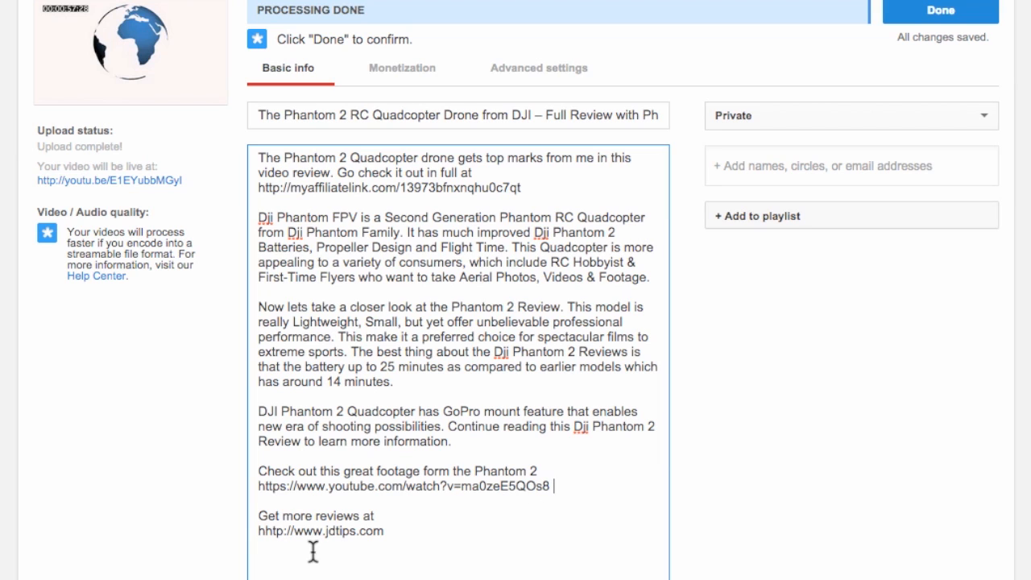
click(261, 531)
key(Delete)
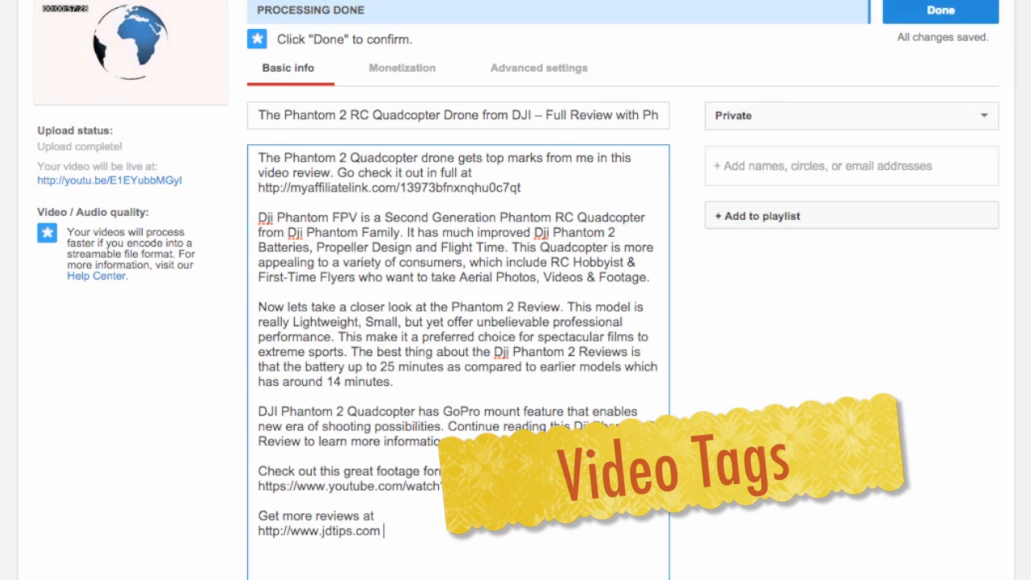
Add "Phantom 2" from the video title as the first video tag
scroll(419, 483, down, 3)
click(442, 419)
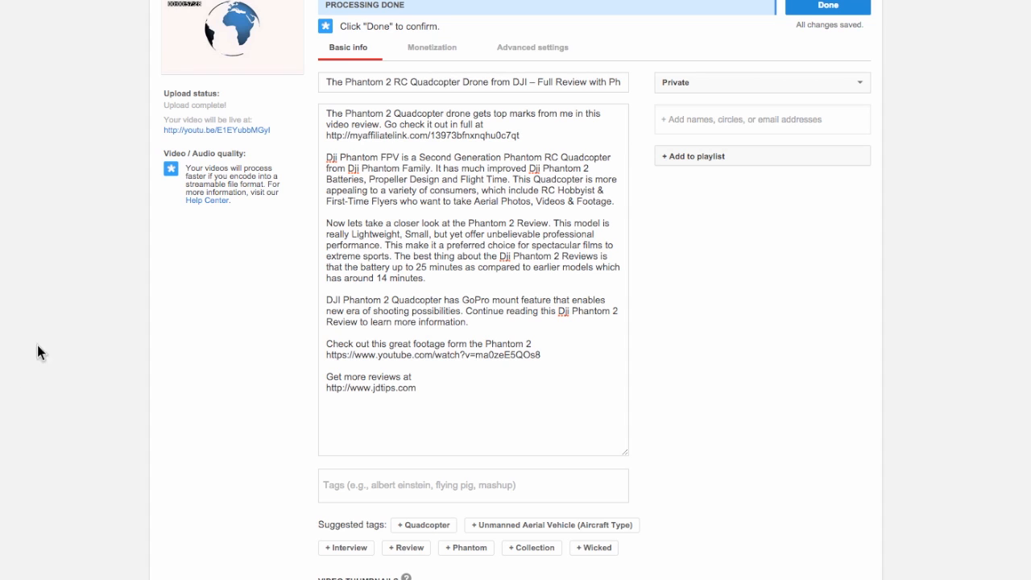
click(351, 82)
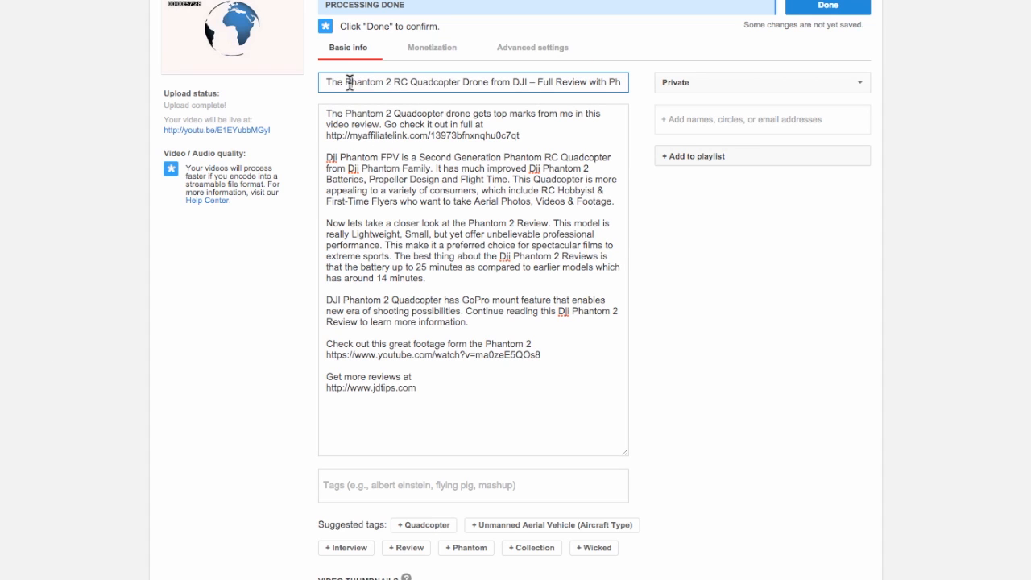
drag(345, 82, 391, 82)
click(343, 477)
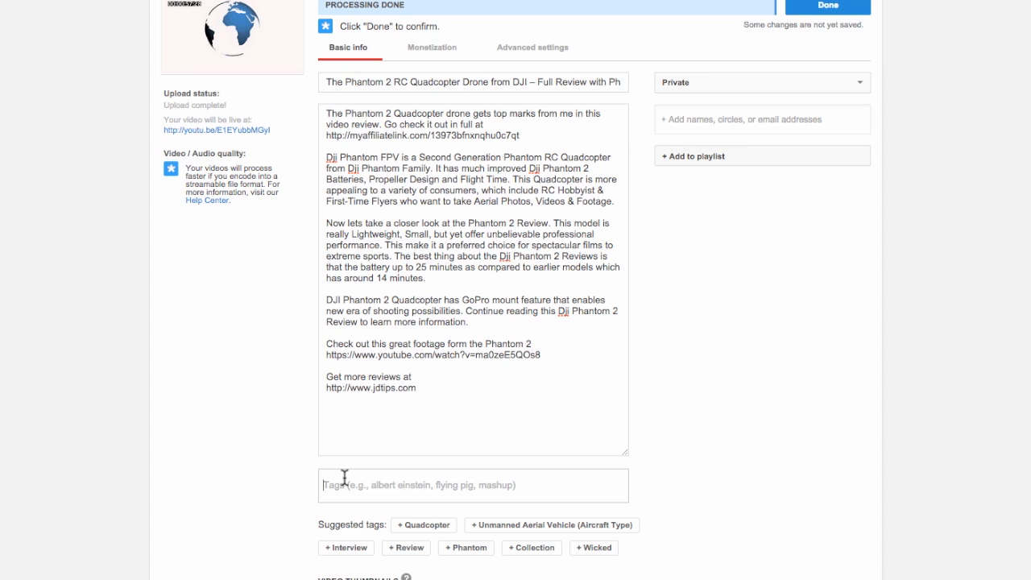
text(Phantom 2)
key(Return)
Add "RC Quadcopter" from the video title as another tag
drag(394, 82, 460, 82)
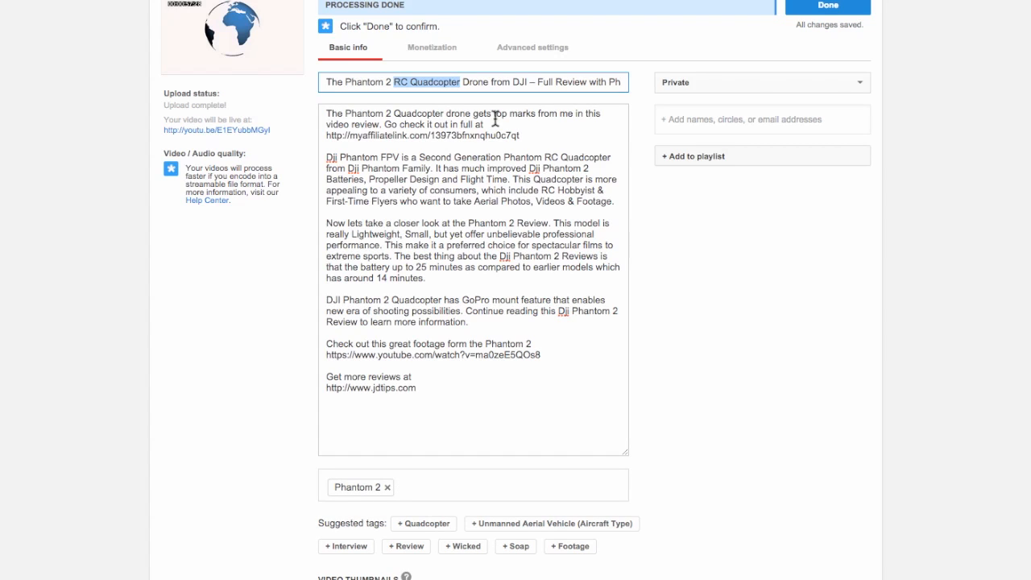
click(445, 490)
text(RC Quadcopter)
key(Return)
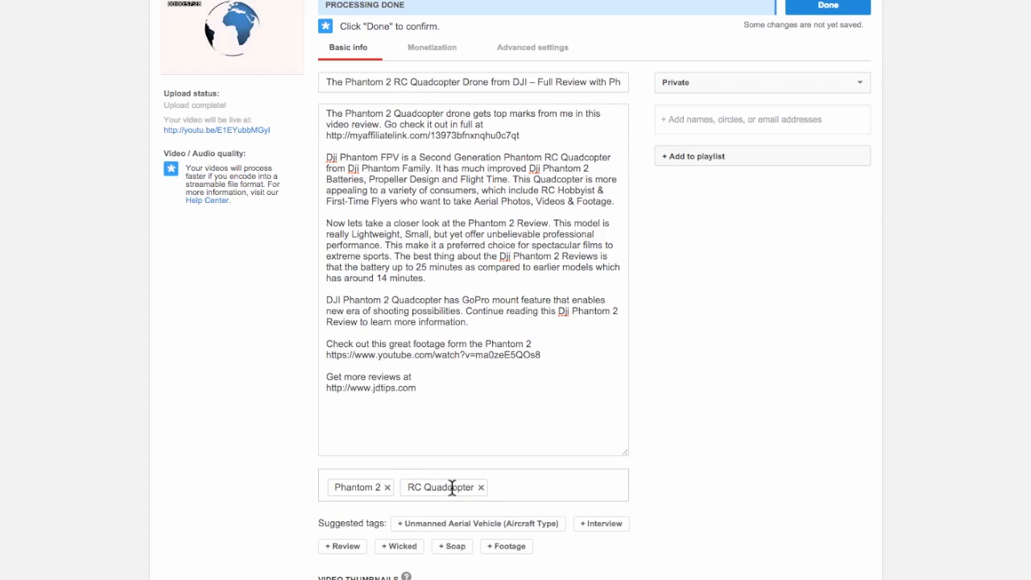
Add the title keywords "Drone" and "DJI" as separate video tags
drag(462, 81, 486, 82)
key(ctrl+c)
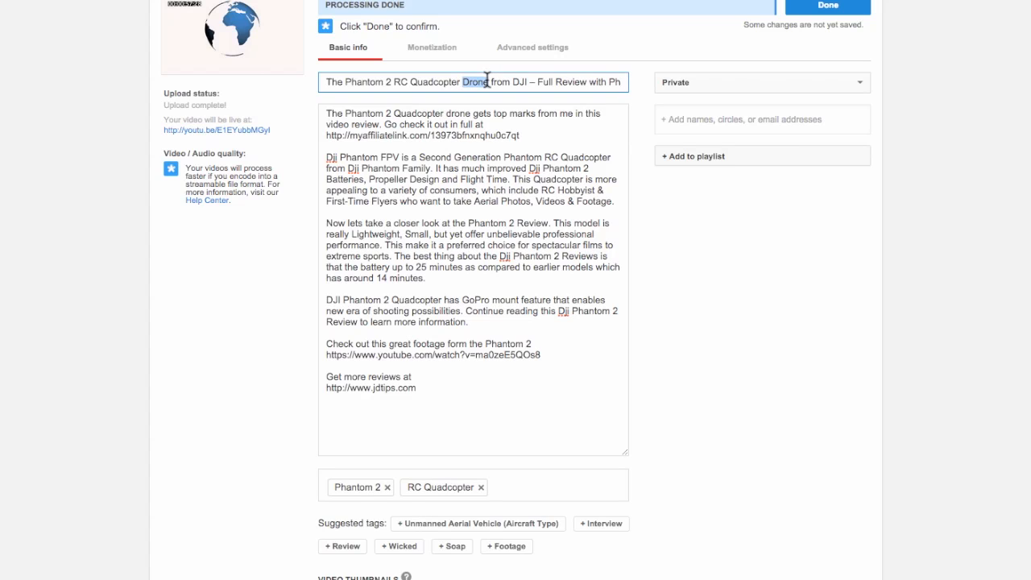
click(527, 489)
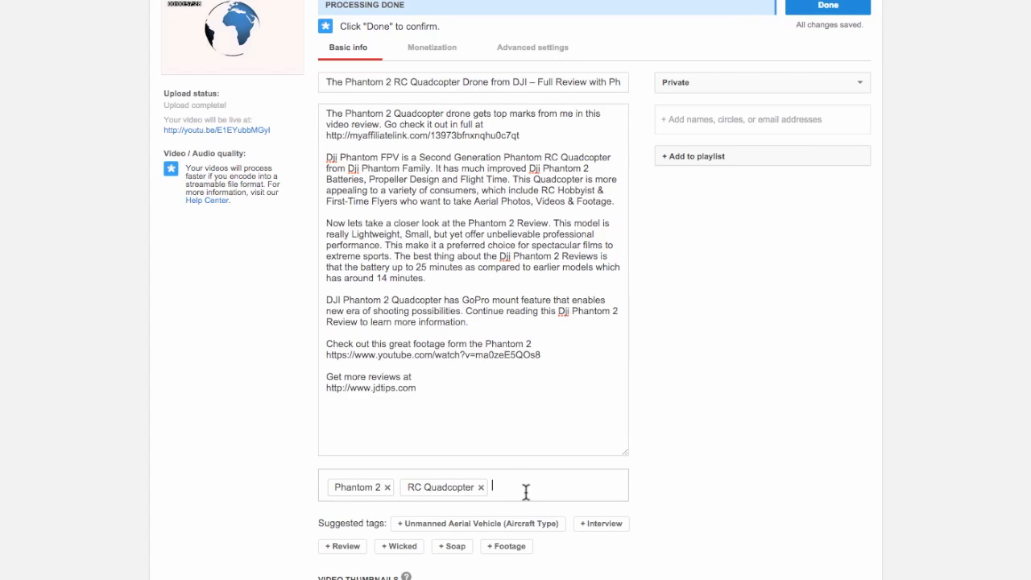
key(ctrl+v)
key(Return)
double_click(520, 83)
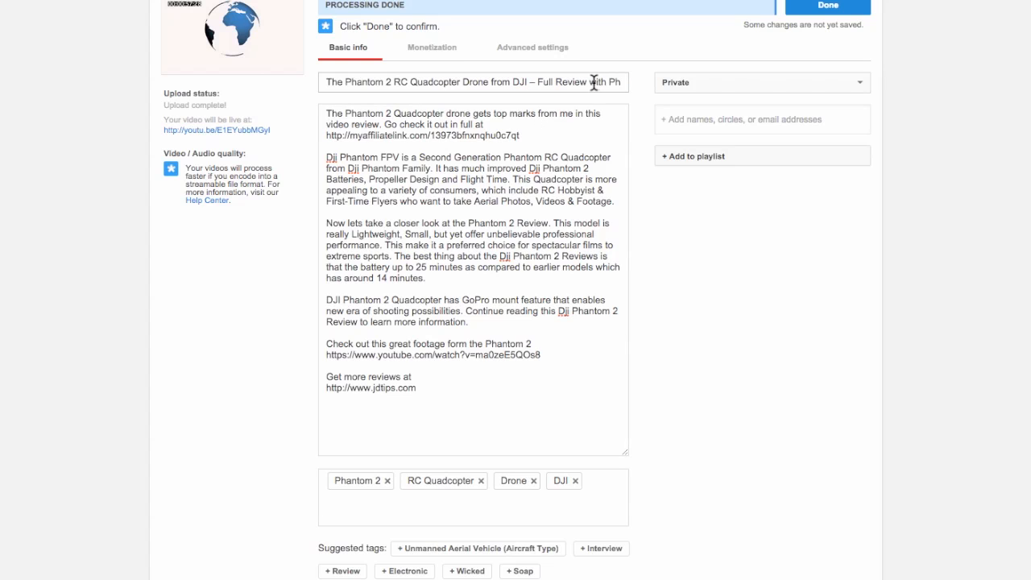
Add "Review" as a plain video tag without using any of the autocomplete suggestions
scroll(547, 510, down, 1)
click(479, 473)
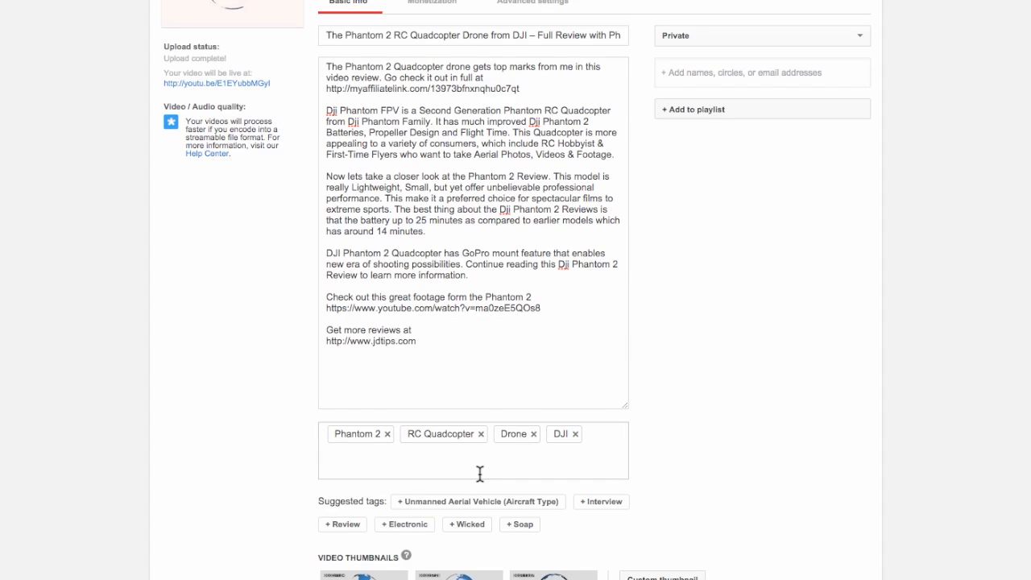
text(Review)
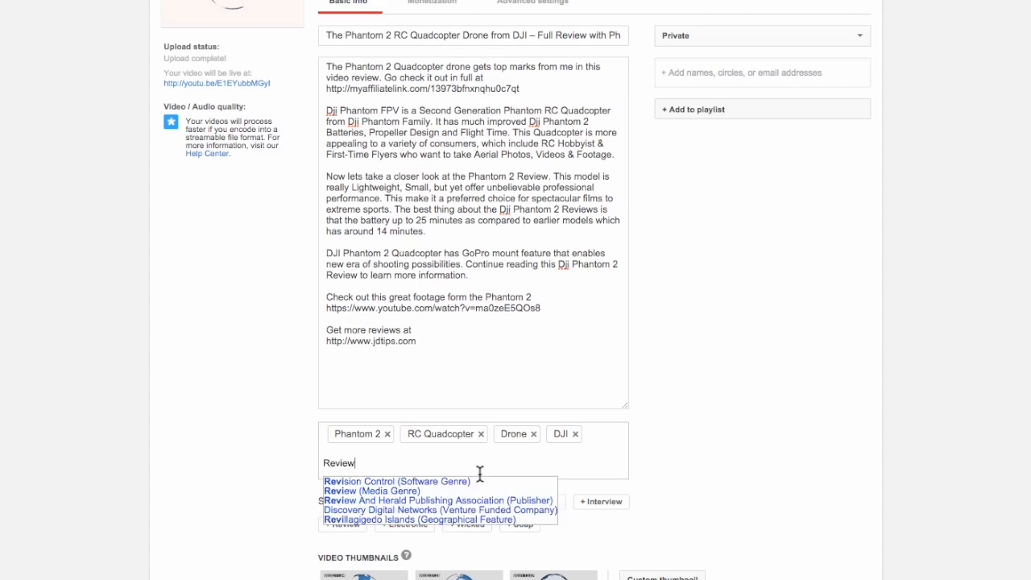
key(Return)
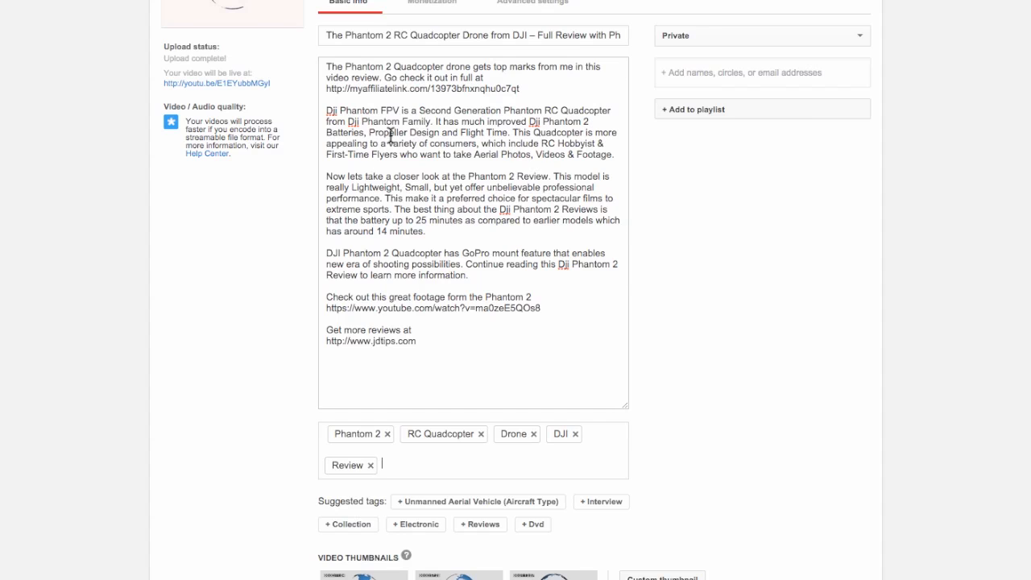
Look through the description's second paragraph for keywords and add "Aerial Photos" from it as a tag
drag(371, 134, 436, 131)
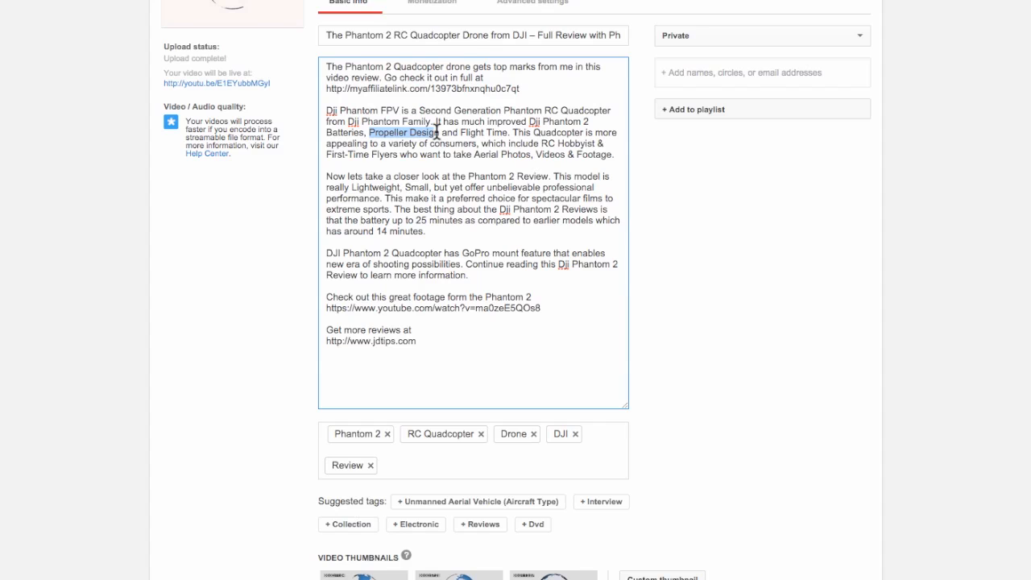
click(472, 132)
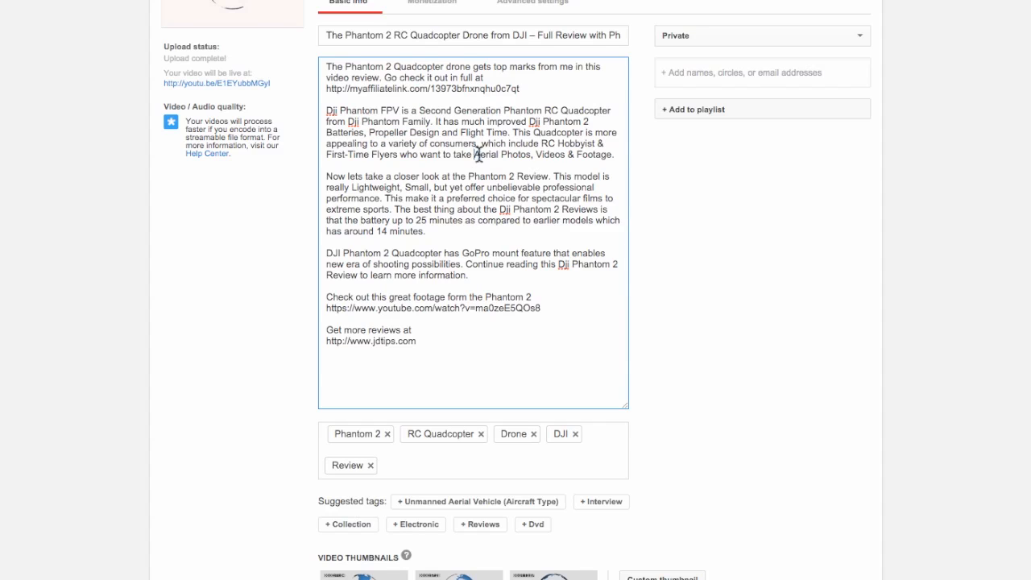
drag(475, 154, 530, 156)
key(ctrl+c)
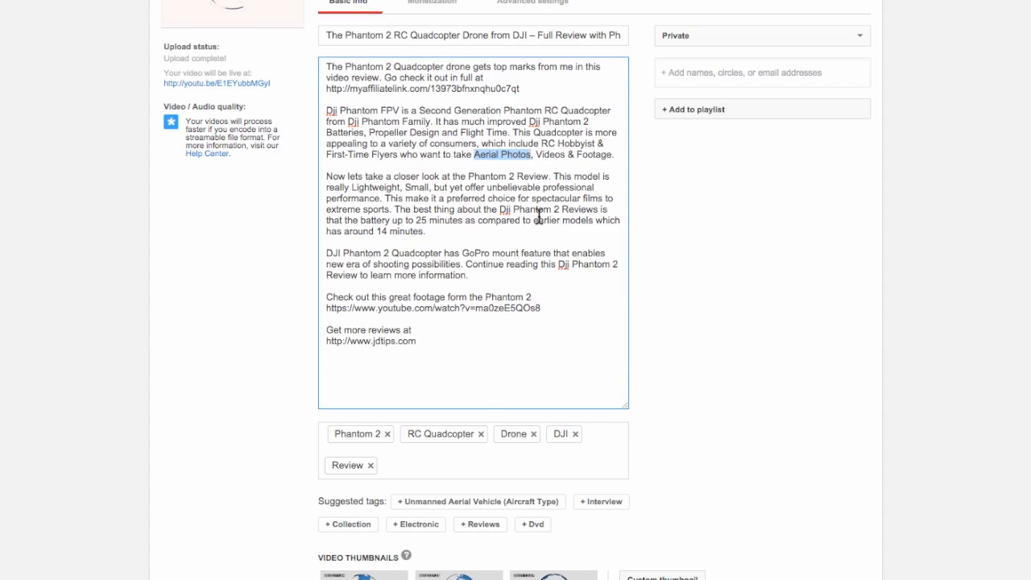
click(436, 466)
key(ctrl+v)
key(Return)
Add the tags "Aerial Footage" and "GoPro", copying the latter from the description
click(540, 225)
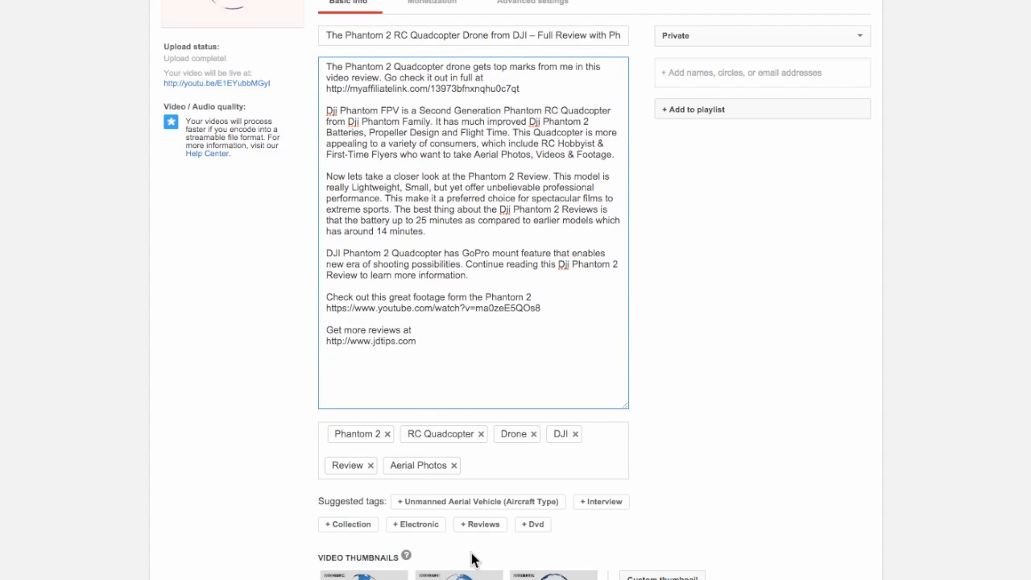
click(511, 465)
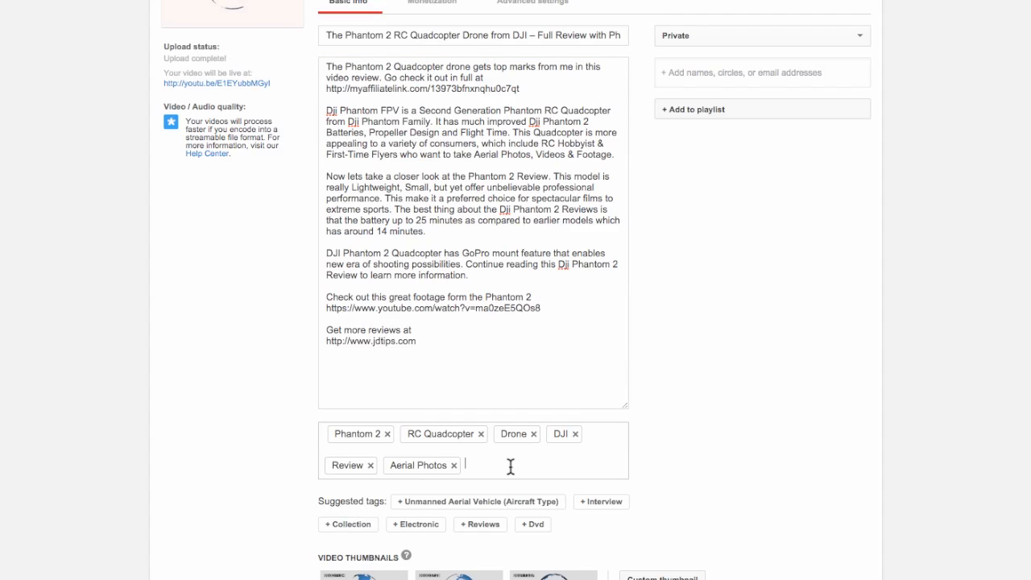
text(Aerial Footage)
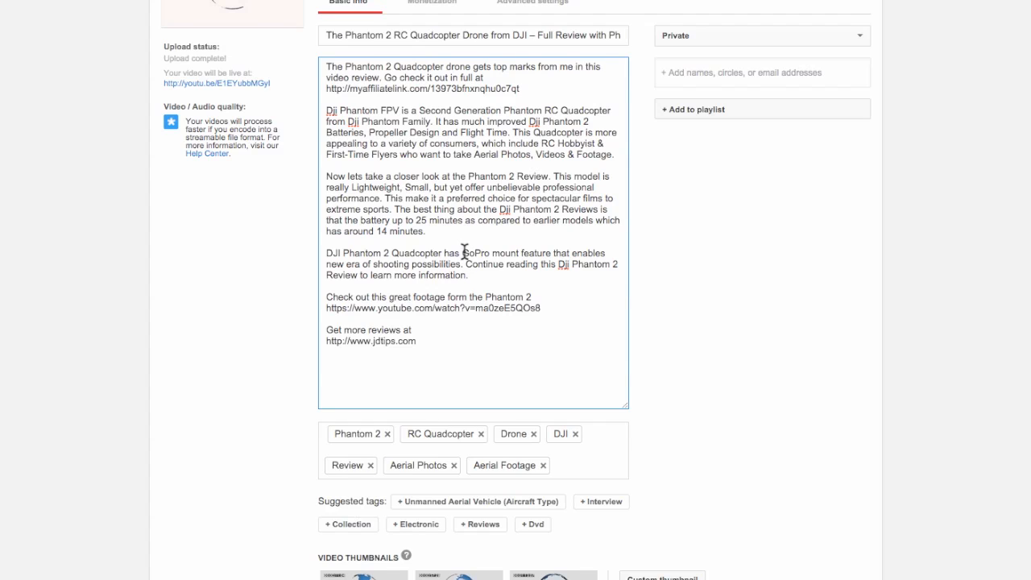
drag(463, 253, 490, 253)
key(ctrl+c)
click(575, 467)
key(ctrl+v)
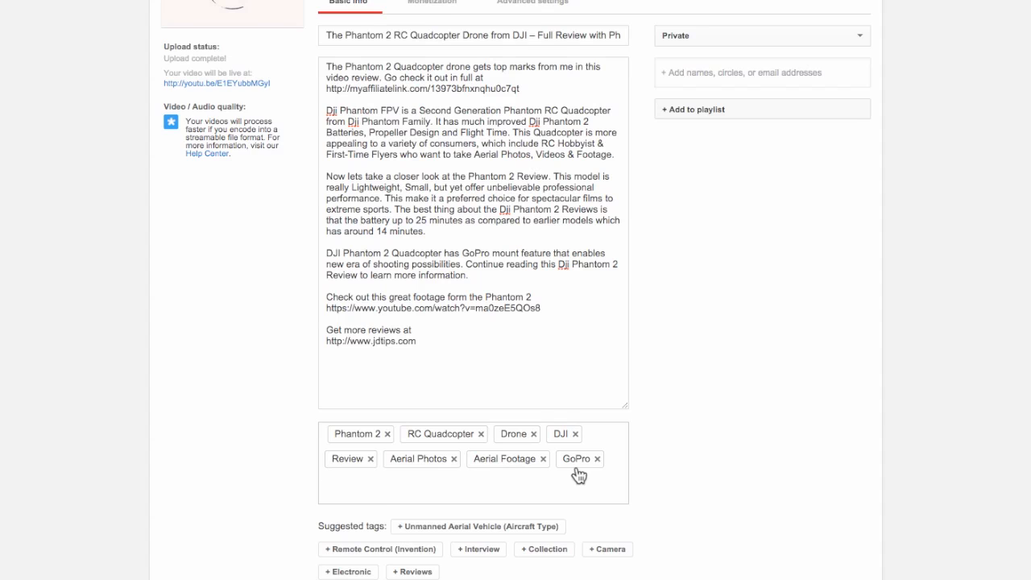
Add the suggested tags "Remote Control (Invention)", "Camera" and "Unmanned Aerial Vehicle (Aircraft Type)" to the video
scroll(285, 486, down, 3)
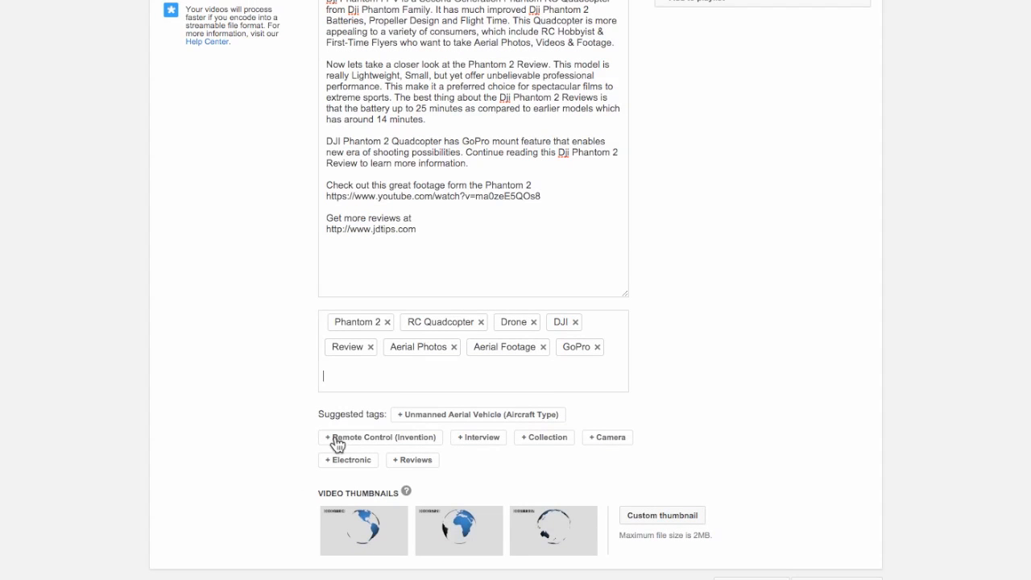
click(412, 440)
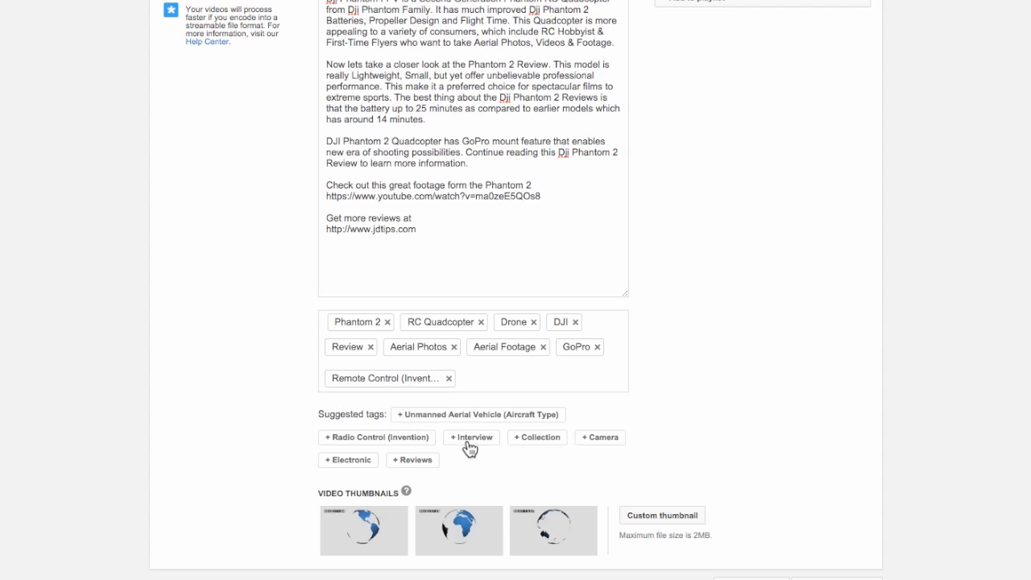
click(608, 441)
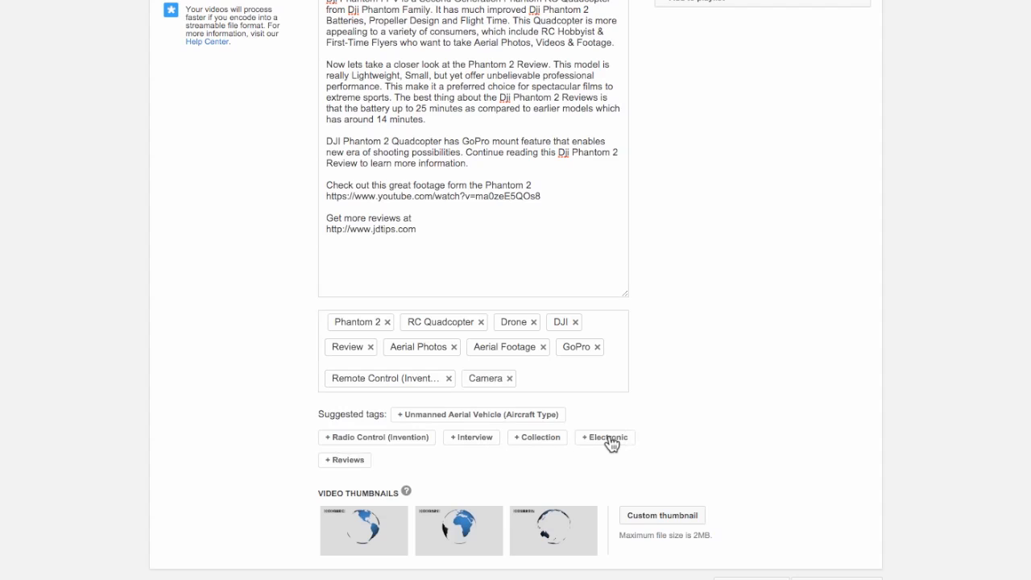
click(449, 425)
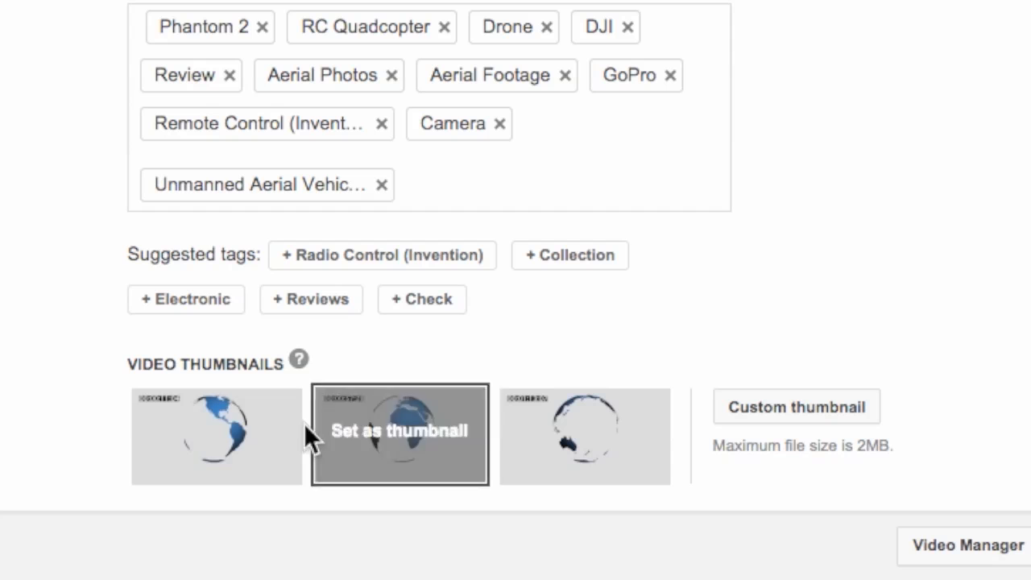
Set the first of the three generated globe frames as the video thumbnail and open the monetization settings
click(218, 453)
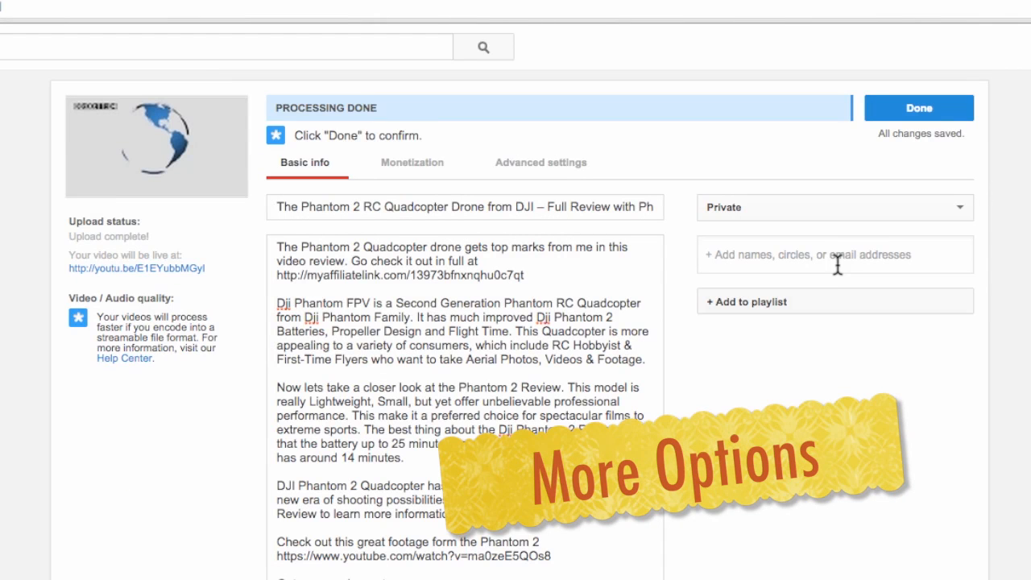
click(414, 167)
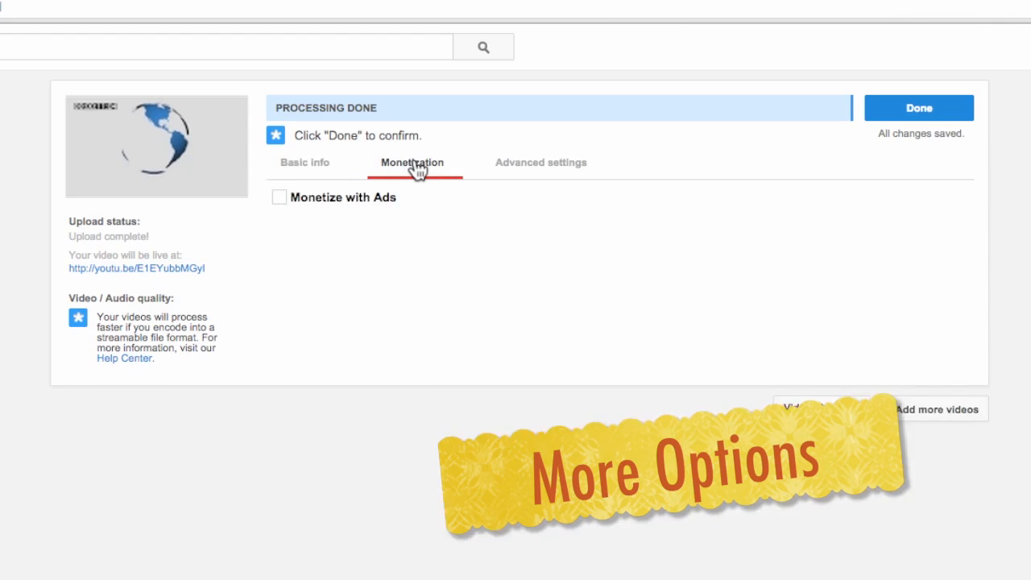
Look over the video's advanced settings, and set its privacy to Public in the basic info
click(569, 173)
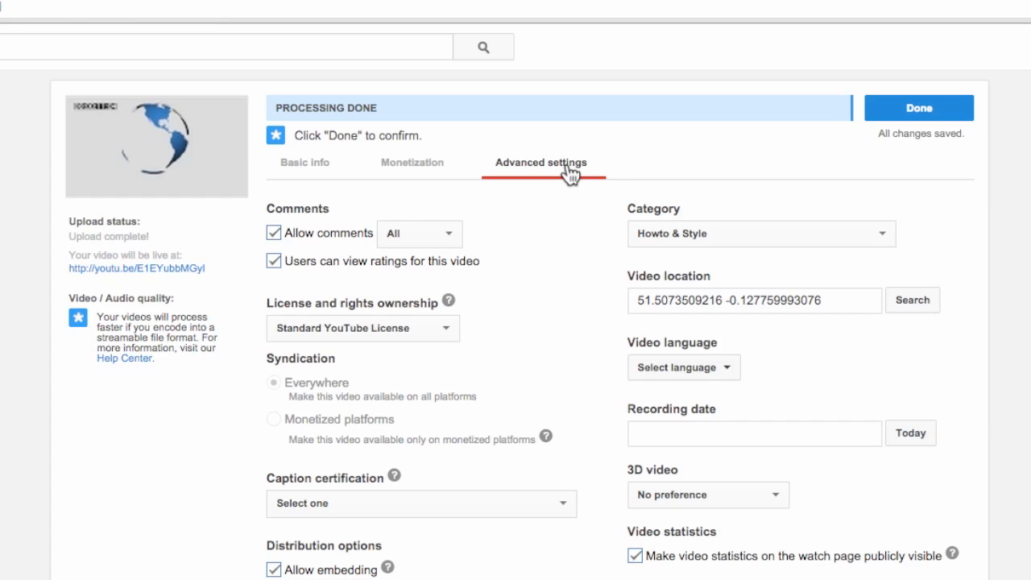
click(321, 179)
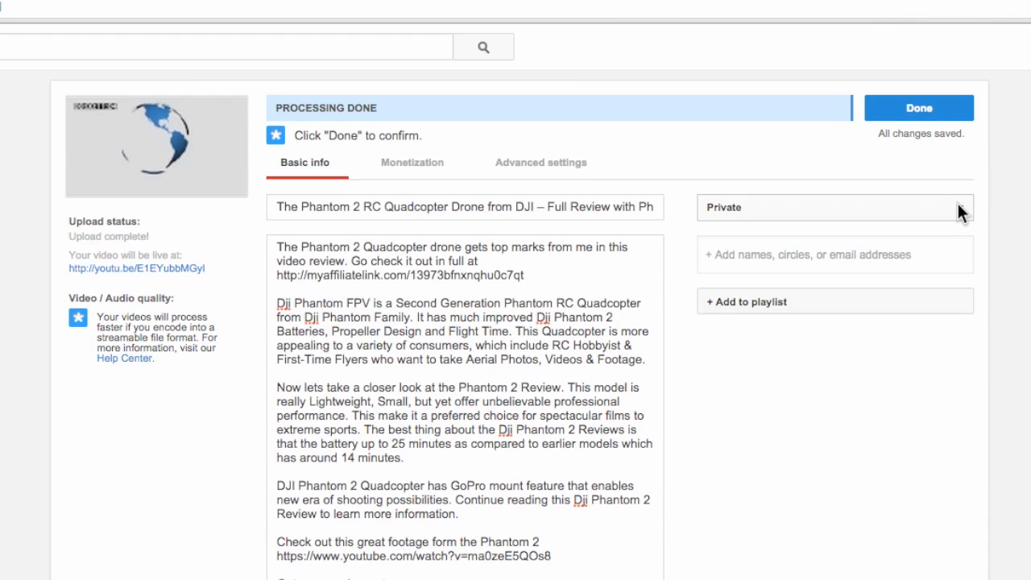
click(958, 211)
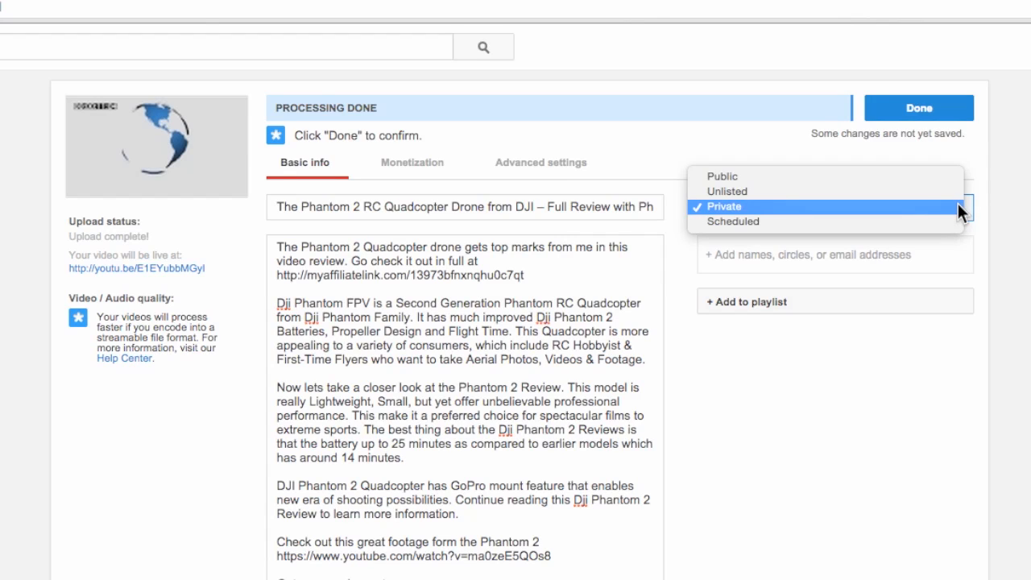
click(919, 179)
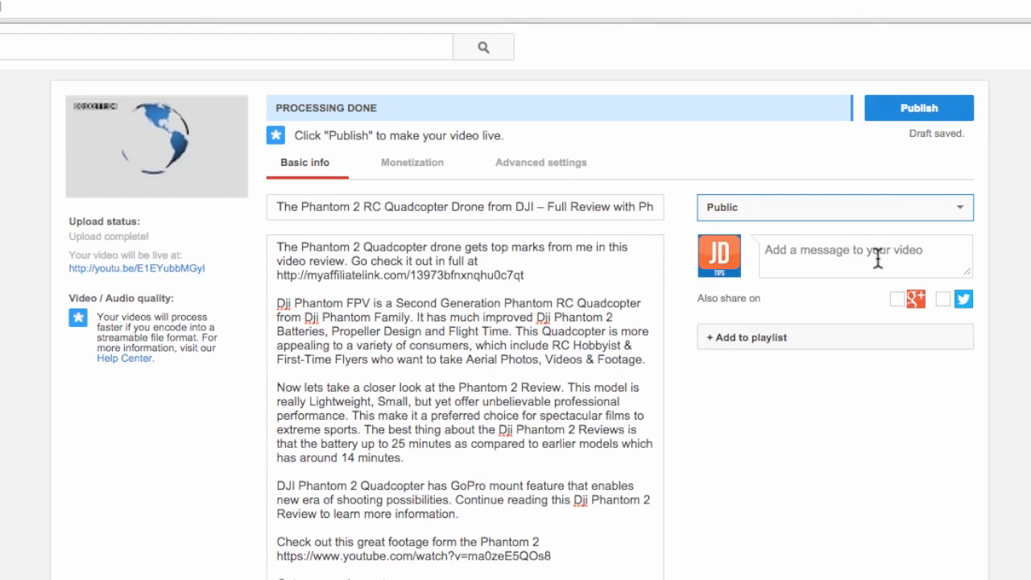
Publish the video and open its watch page from the published link to view the title and description
click(927, 114)
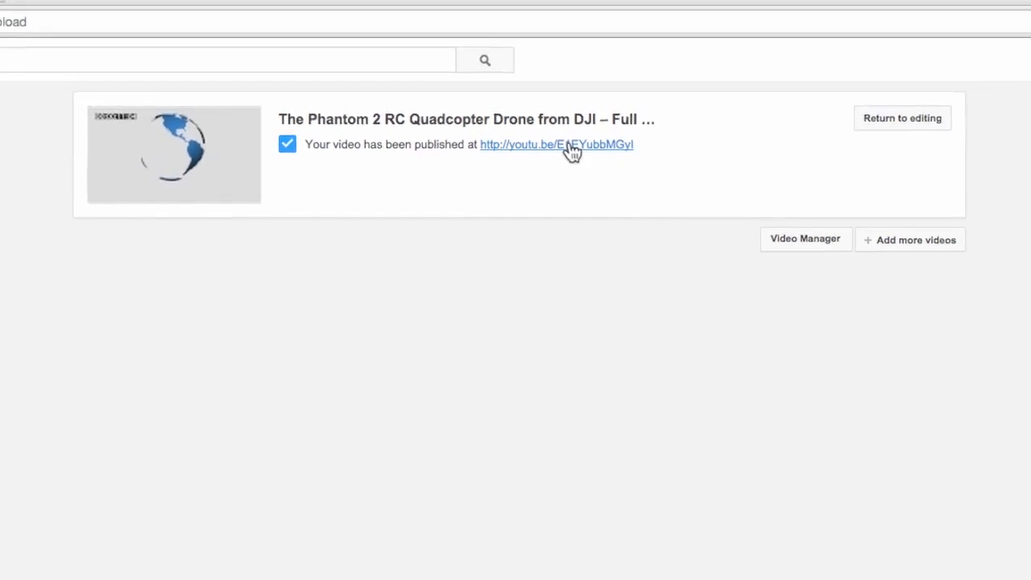
click(570, 147)
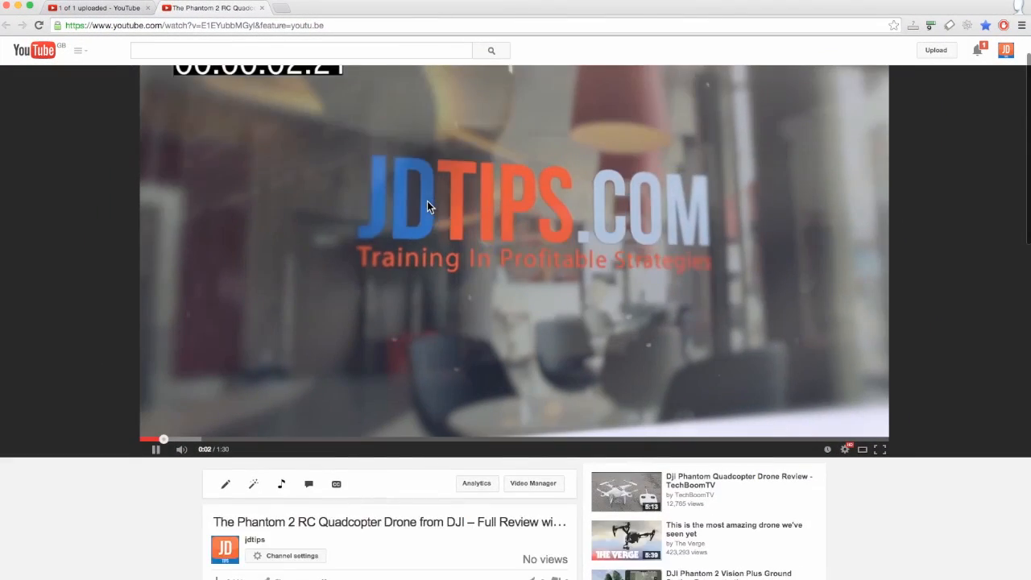
scroll(421, 200, down, 3)
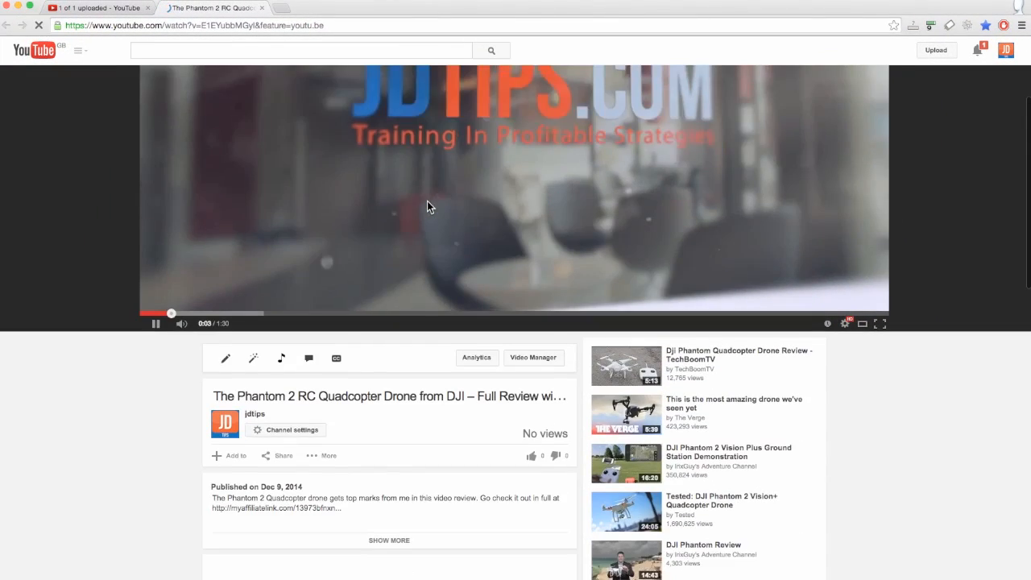